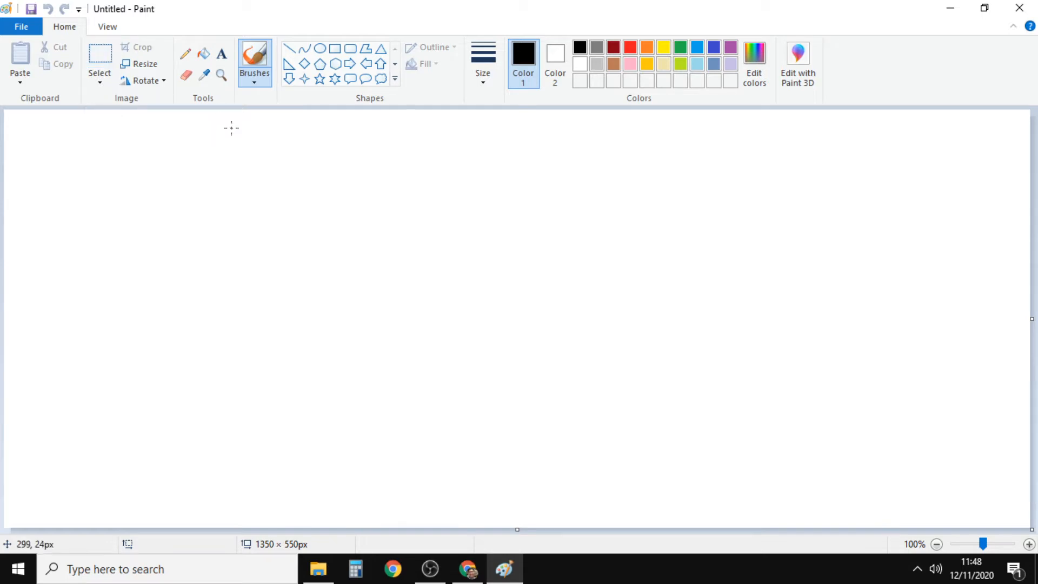
Capture the upper part of the screen, mark the Select tool with a red arrow and red boxes, and discard the capture.
{"action": "key", "text": "Print"}
{"action": "left_click_drag", "start_coordinate": [1, 1], "coordinate": [1037, 270]}
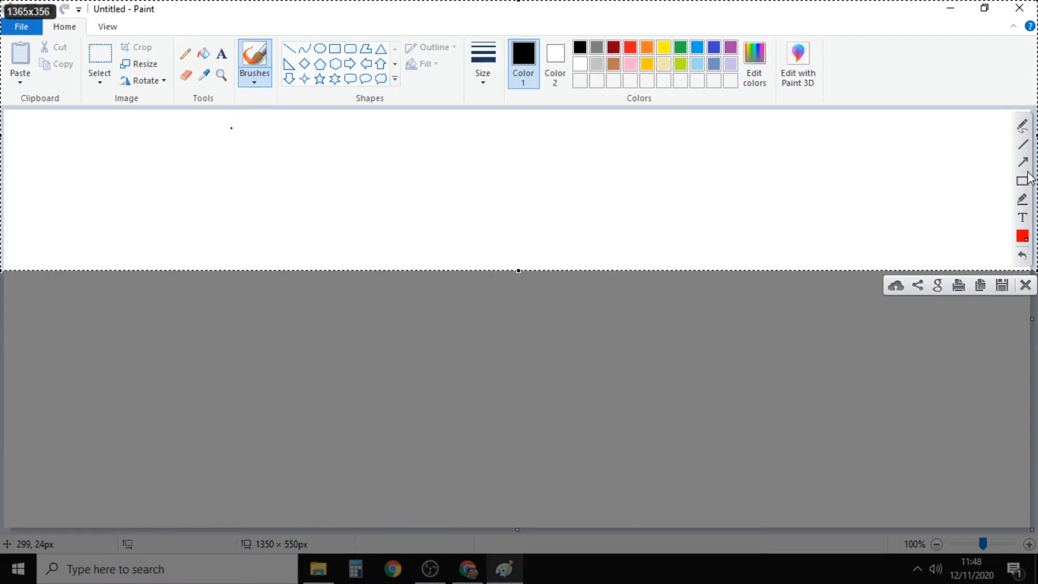
{"action": "mouse_move", "coordinate": [81, 170]}
{"action": "left_mouse_down"}
{"action": "mouse_move", "coordinate": [89, 77]}
{"action": "mouse_move", "coordinate": [91, 96]}
{"action": "left_mouse_up"}
{"action": "left_click", "coordinate": [1023, 181]}
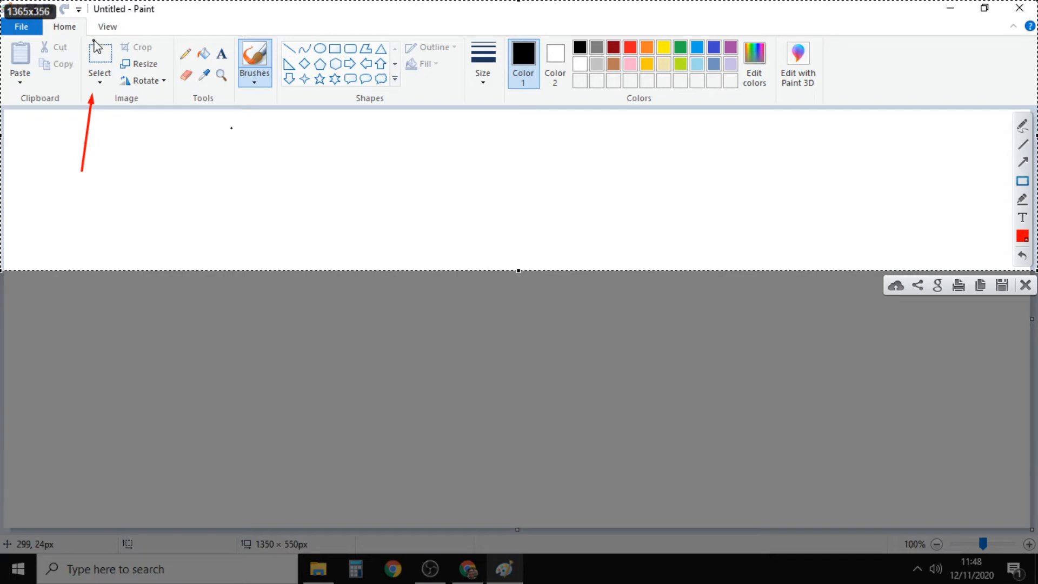
{"action": "left_click_drag", "start_coordinate": [82, 37], "coordinate": [117, 68]}
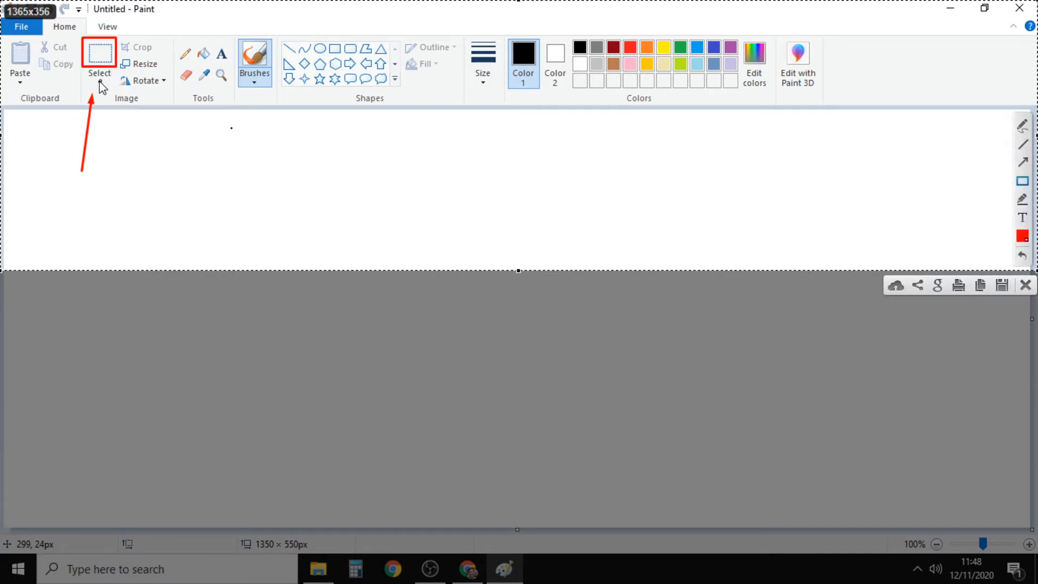
{"action": "left_click_drag", "start_coordinate": [83, 78], "coordinate": [112, 87]}
{"action": "key", "text": "Escape"}
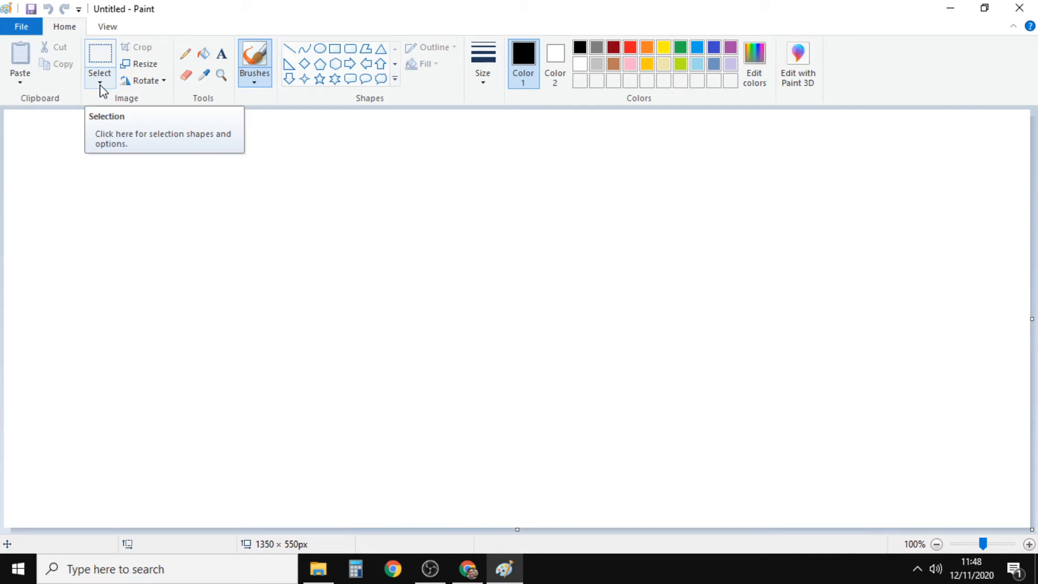
Draw a black pentagon outline about 235 × 230 px and a similarly sized circle beside it.
{"action": "left_click", "coordinate": [320, 64]}
{"action": "left_click_drag", "start_coordinate": [251, 189], "coordinate": [429, 363]}
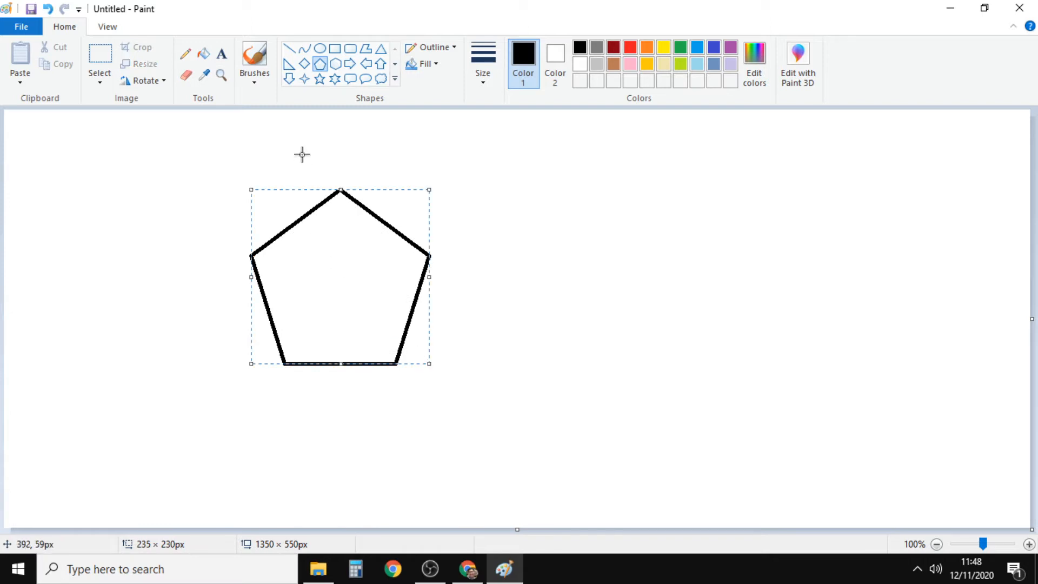
{"action": "left_click", "coordinate": [319, 48]}
{"action": "left_click_drag", "start_coordinate": [471, 178], "coordinate": [647, 361]}
{"action": "left_click", "coordinate": [382, 153]}
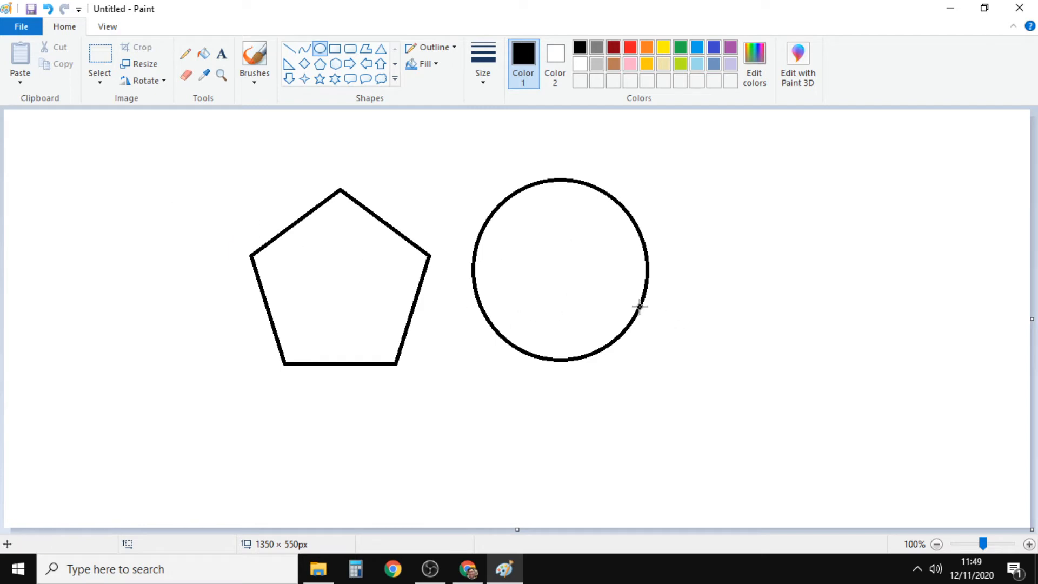
Enclose the circle in a rectangular selection about 271 × 295 px and move it horizontally away from the pentagon.
{"action": "left_click", "coordinate": [98, 57]}
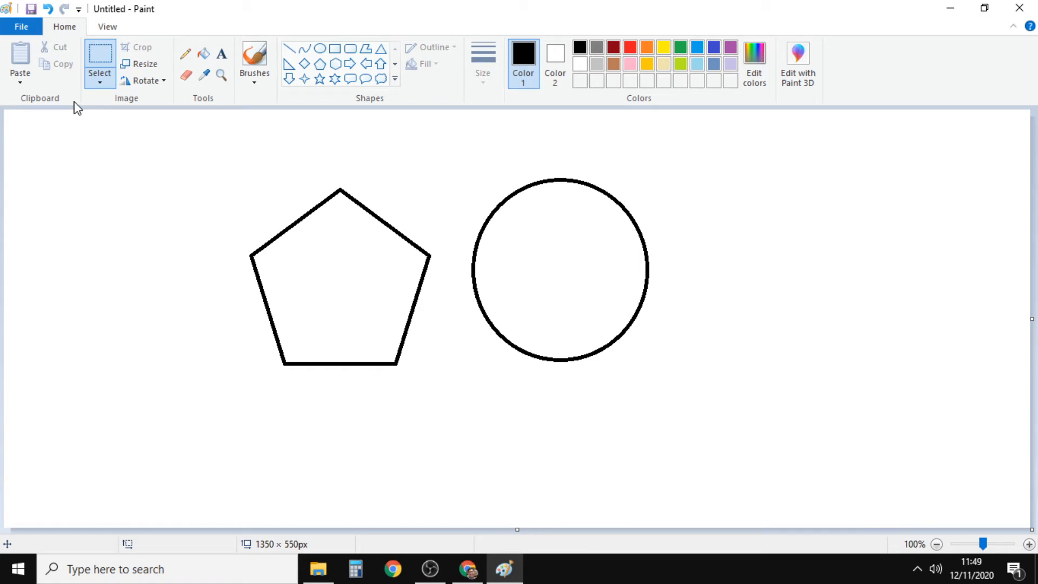
{"action": "left_click", "coordinate": [100, 81]}
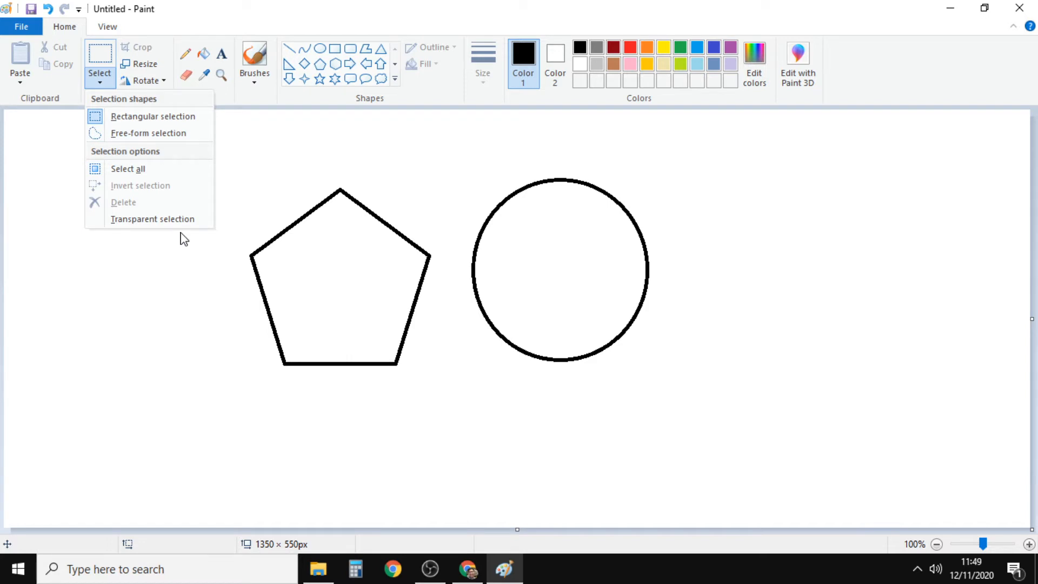
{"action": "left_click", "coordinate": [121, 117]}
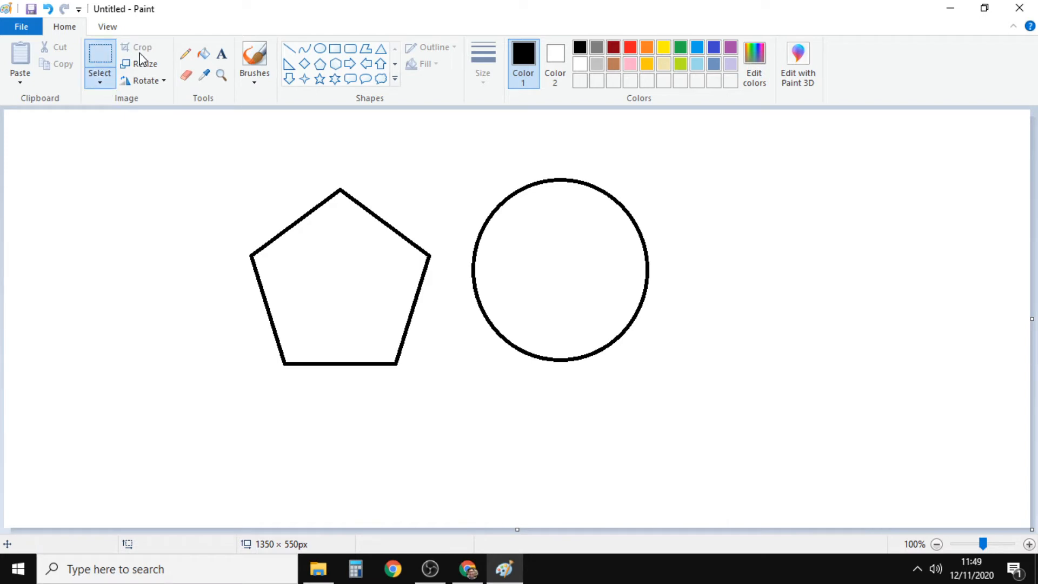
{"action": "left_click_drag", "start_coordinate": [458, 147], "coordinate": [664, 372]}
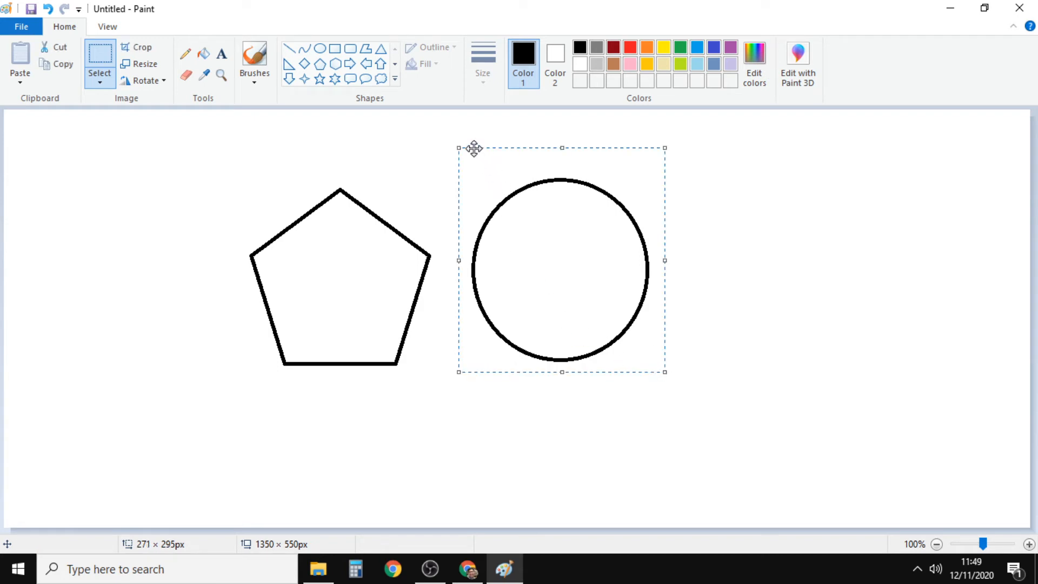
{"action": "left_click_drag", "start_coordinate": [573, 256], "coordinate": [640, 252]}
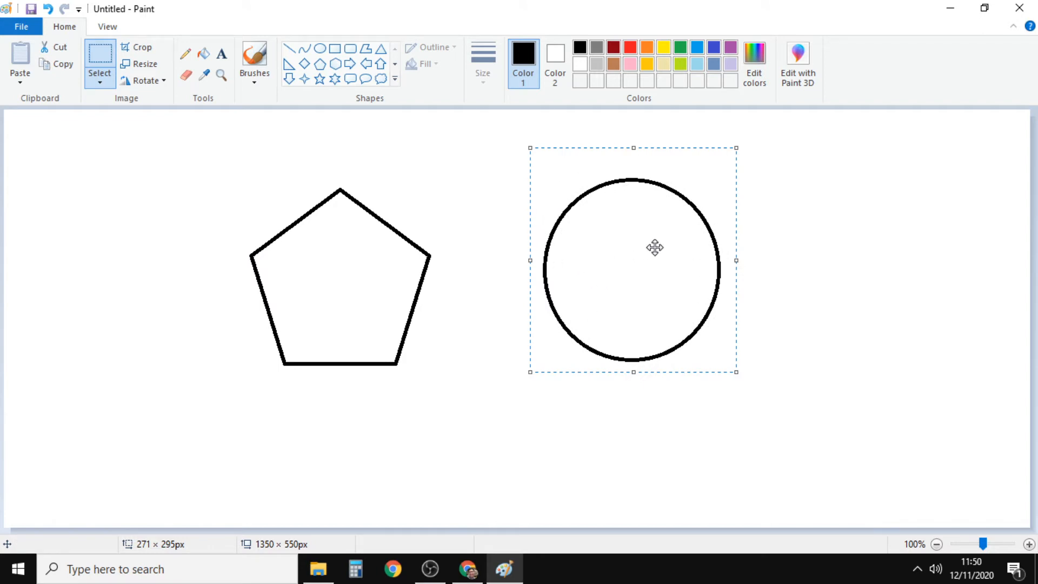
Deselect the moved circle and enclose it in a new rectangular selection about 303 × 288 px.
{"action": "left_click", "coordinate": [99, 59]}
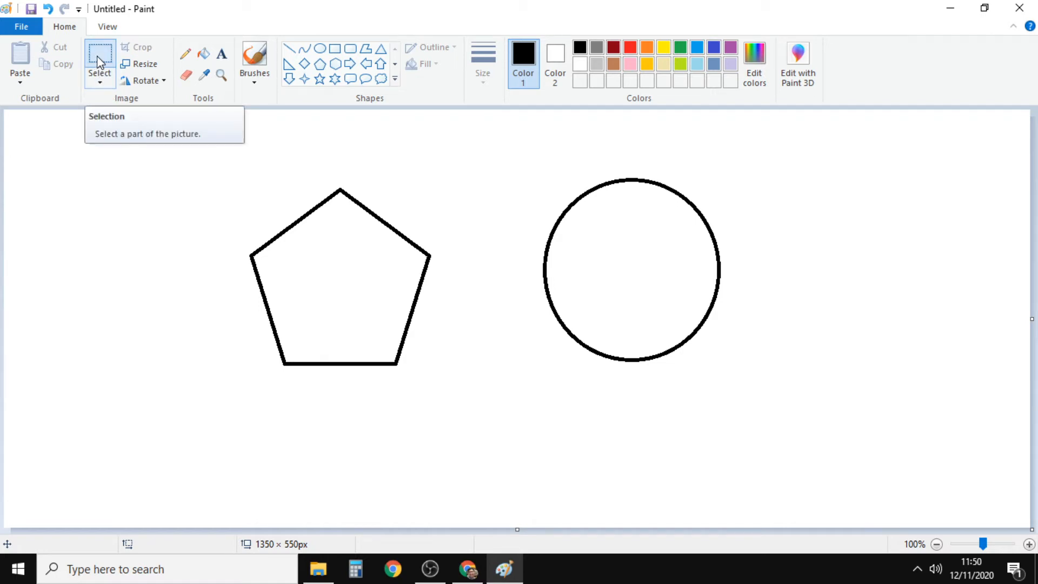
{"action": "left_click", "coordinate": [99, 61]}
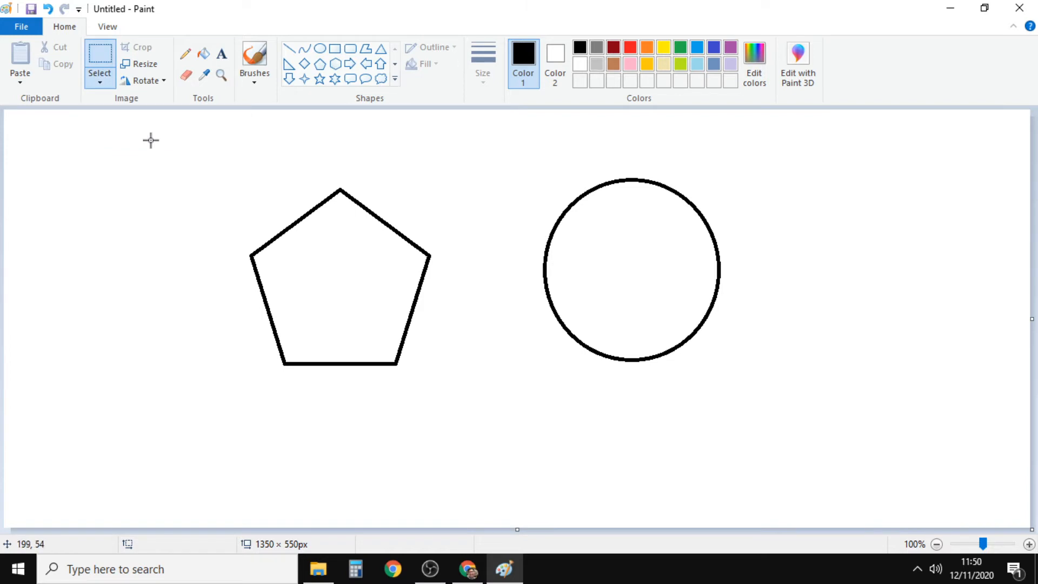
{"action": "left_click", "coordinate": [90, 56]}
{"action": "left_click_drag", "start_coordinate": [514, 155], "coordinate": [744, 373]}
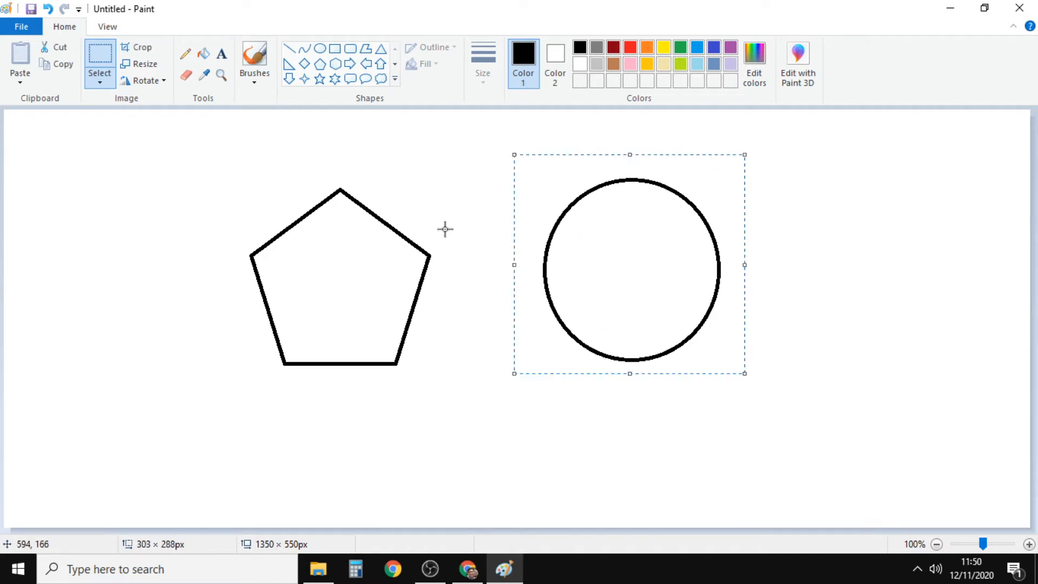
Move the pentagon's lower part over the circle using a rectangular selection about 317 × 175 px, and undo the move.
{"action": "left_click_drag", "start_coordinate": [225, 254], "coordinate": [465, 388]}
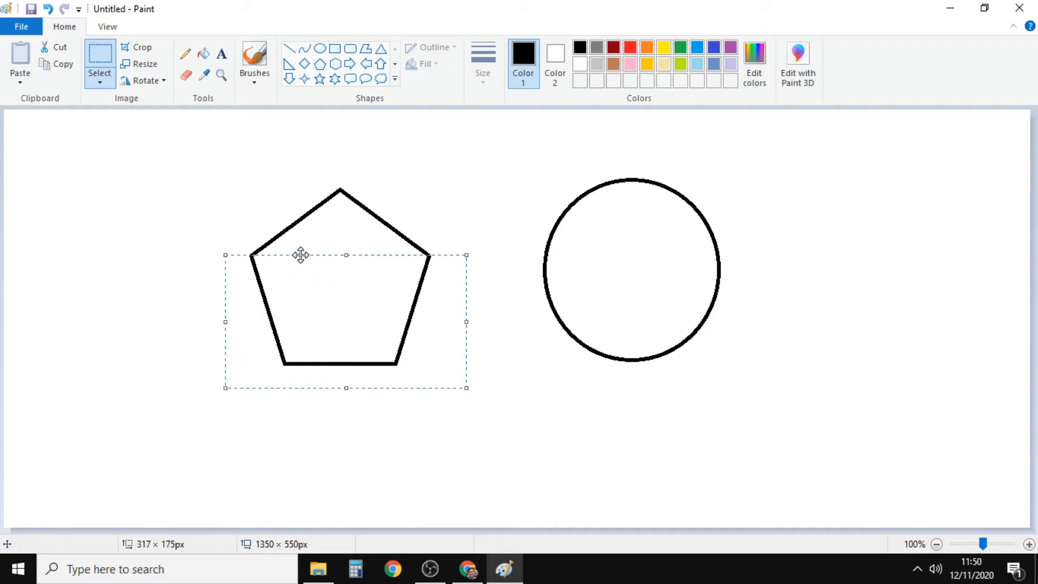
{"action": "left_click_drag", "start_coordinate": [369, 299], "coordinate": [657, 308]}
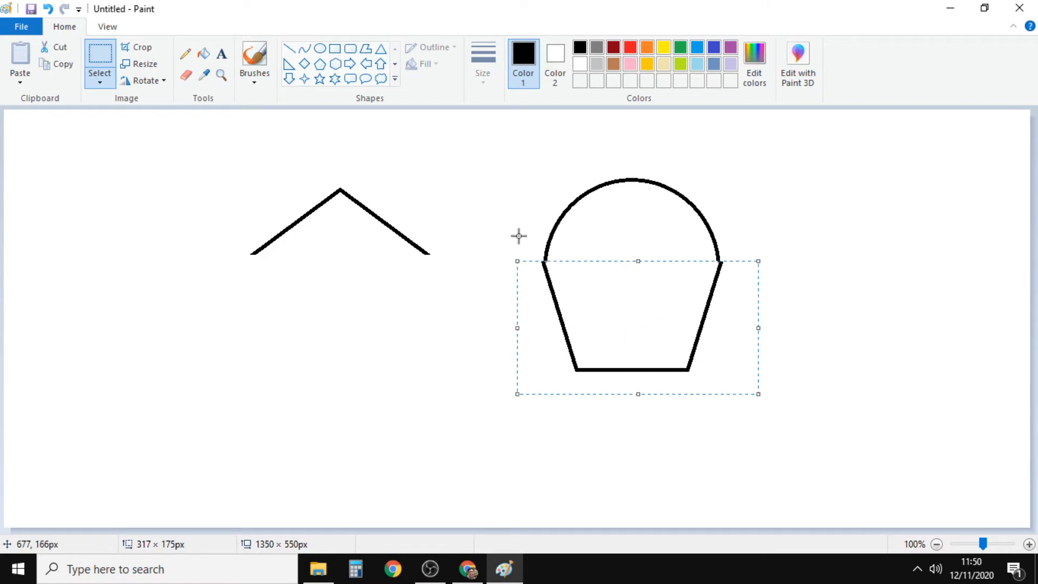
{"action": "key", "text": "ctrl+z"}
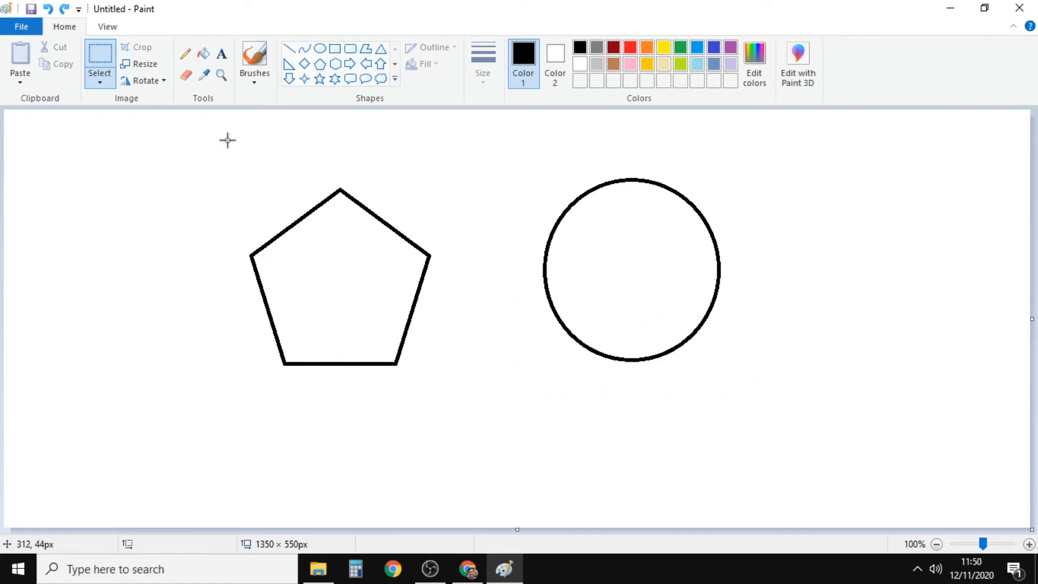
Outline the whole pentagon with a free-form selection and shift it slightly up and away from the circle.
{"action": "left_click", "coordinate": [100, 79]}
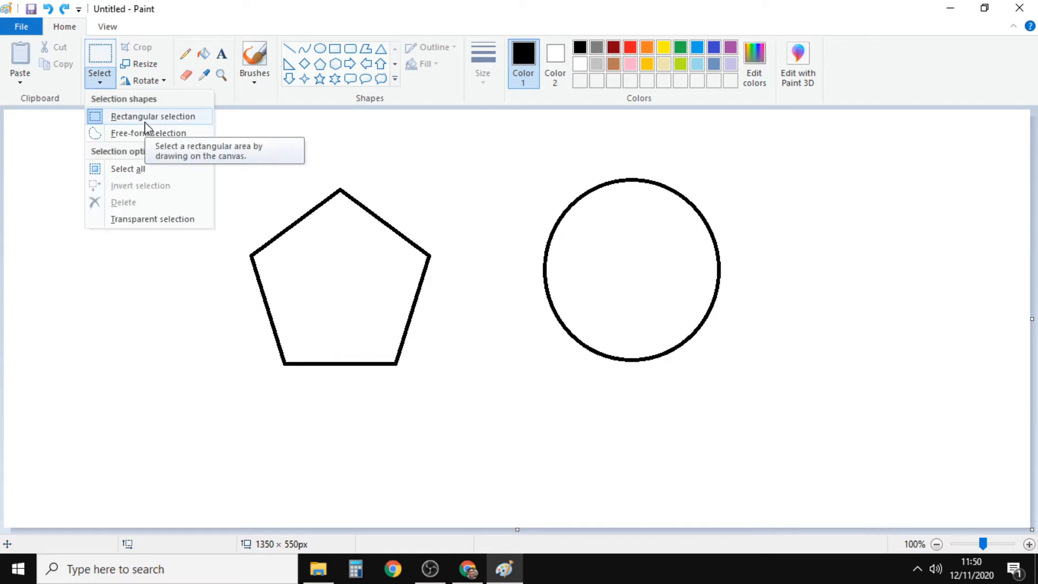
{"action": "left_click", "coordinate": [141, 135]}
{"action": "left_click", "coordinate": [99, 81]}
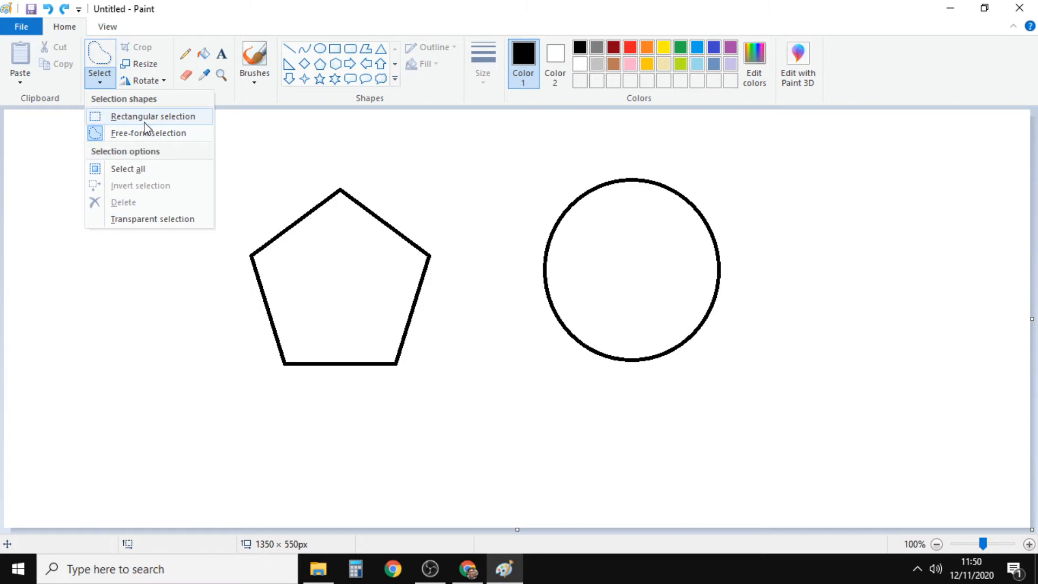
{"action": "left_click", "coordinate": [117, 134]}
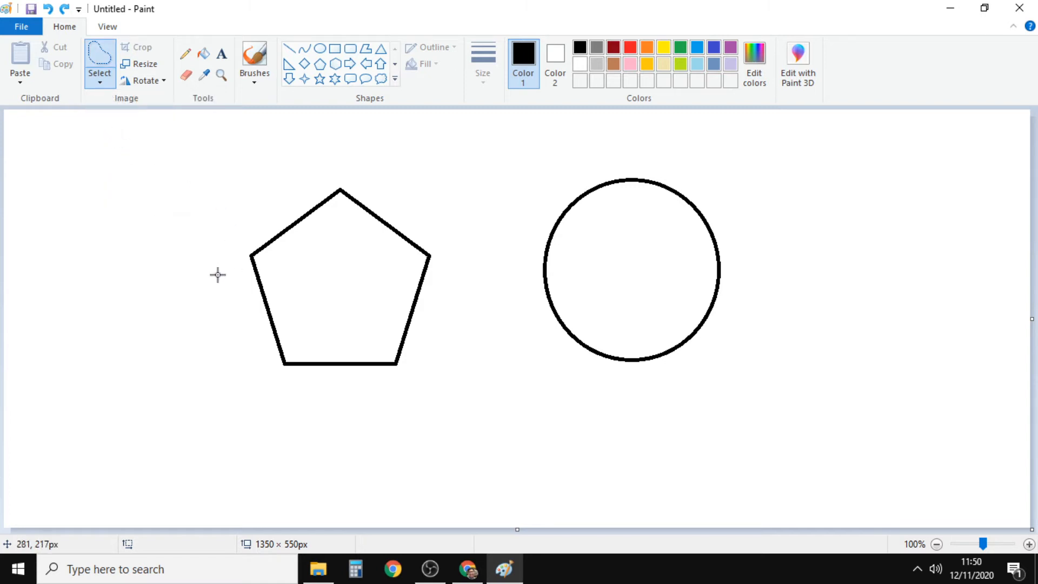
{"action": "mouse_move", "coordinate": [239, 307]}
{"action": "left_mouse_down"}
{"action": "mouse_move", "coordinate": [223, 271]}
{"action": "mouse_move", "coordinate": [229, 222]}
{"action": "mouse_move", "coordinate": [293, 187]}
{"action": "mouse_move", "coordinate": [407, 193]}
{"action": "mouse_move", "coordinate": [446, 225]}
{"action": "mouse_move", "coordinate": [464, 265]}
{"action": "mouse_move", "coordinate": [459, 337]}
{"action": "mouse_move", "coordinate": [407, 397]}
{"action": "mouse_move", "coordinate": [350, 394]}
{"action": "mouse_move", "coordinate": [267, 365]}
{"action": "mouse_move", "coordinate": [227, 286]}
{"action": "left_mouse_up"}
{"action": "left_click_drag", "start_coordinate": [341, 253], "coordinate": [319, 241]}
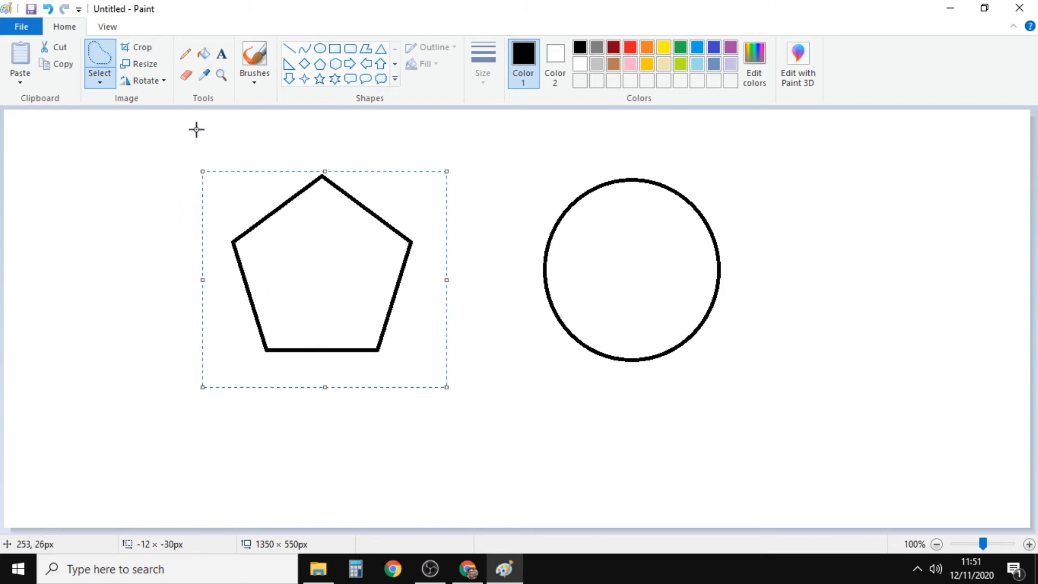
Fill the pentagon with black.
{"action": "mouse_move", "coordinate": [197, 141]}
{"action": "left_mouse_down"}
{"action": "mouse_move", "coordinate": [242, 134]}
{"action": "mouse_move", "coordinate": [261, 163]}
{"action": "mouse_move", "coordinate": [193, 162]}
{"action": "mouse_move", "coordinate": [171, 234]}
{"action": "mouse_move", "coordinate": [127, 254]}
{"action": "mouse_move", "coordinate": [122, 174]}
{"action": "mouse_move", "coordinate": [197, 141]}
{"action": "left_mouse_up"}
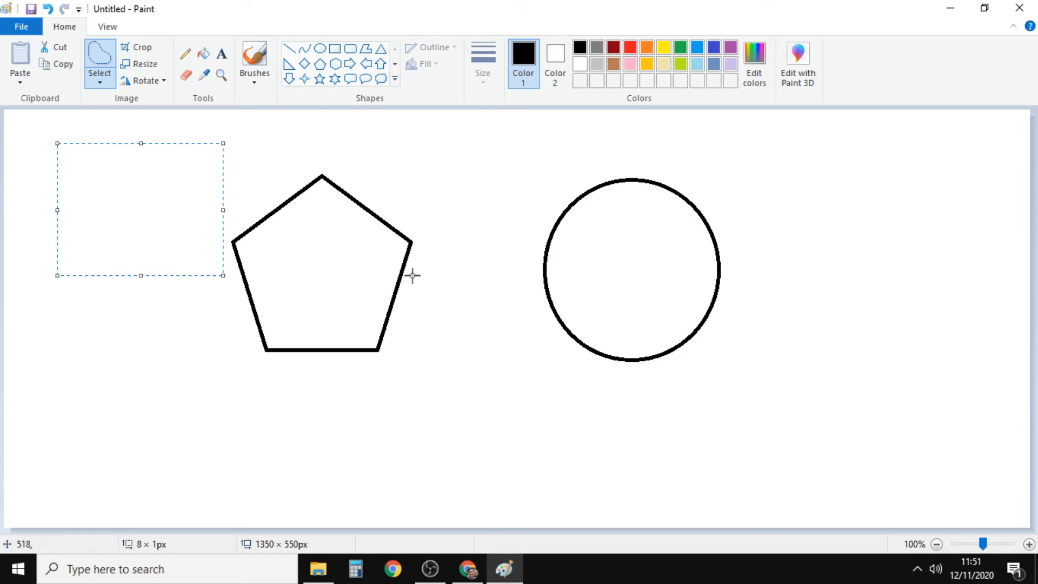
{"action": "left_click", "coordinate": [204, 56]}
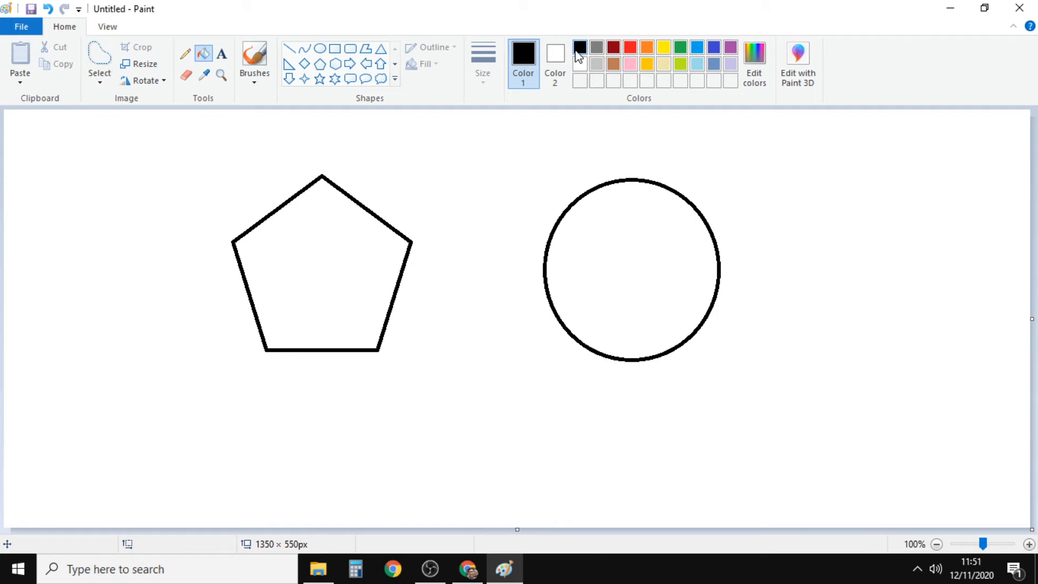
{"action": "left_click", "coordinate": [370, 238]}
Separate the right part of the black pentagon with a curved free-form selection, move it toward the circle, and undo the move.
{"action": "left_click", "coordinate": [98, 54]}
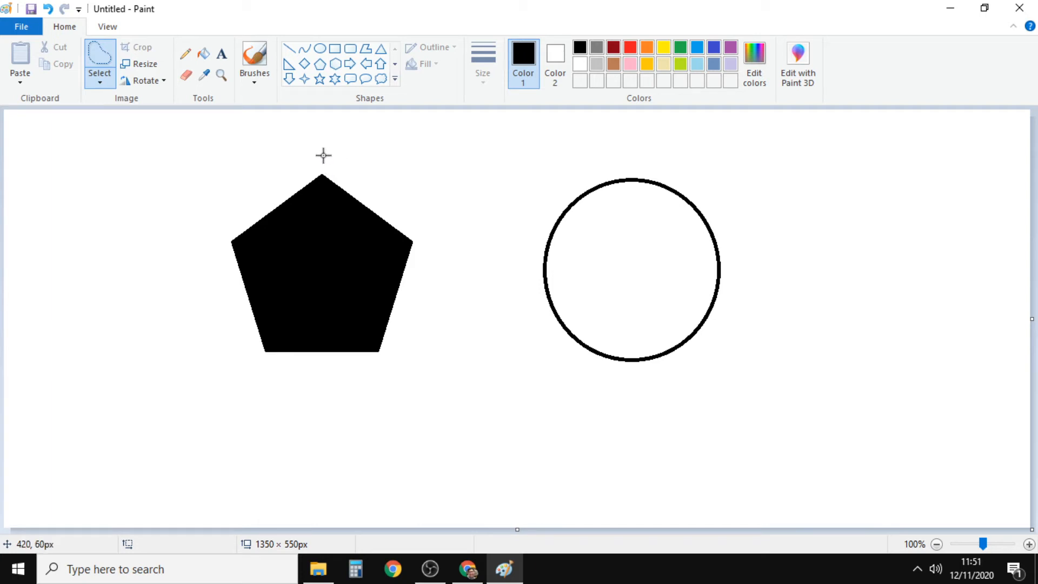
{"action": "left_click", "coordinate": [100, 81]}
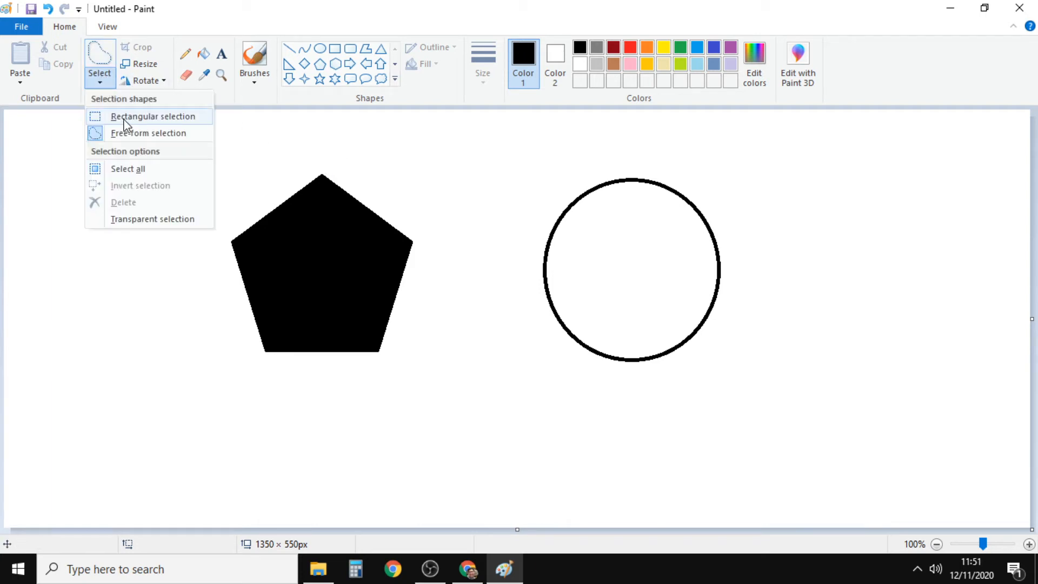
{"action": "left_click", "coordinate": [335, 130]}
{"action": "mouse_move", "coordinate": [321, 161]}
{"action": "left_mouse_down"}
{"action": "mouse_move", "coordinate": [353, 242]}
{"action": "mouse_move", "coordinate": [349, 262]}
{"action": "mouse_move", "coordinate": [283, 329]}
{"action": "left_mouse_up"}
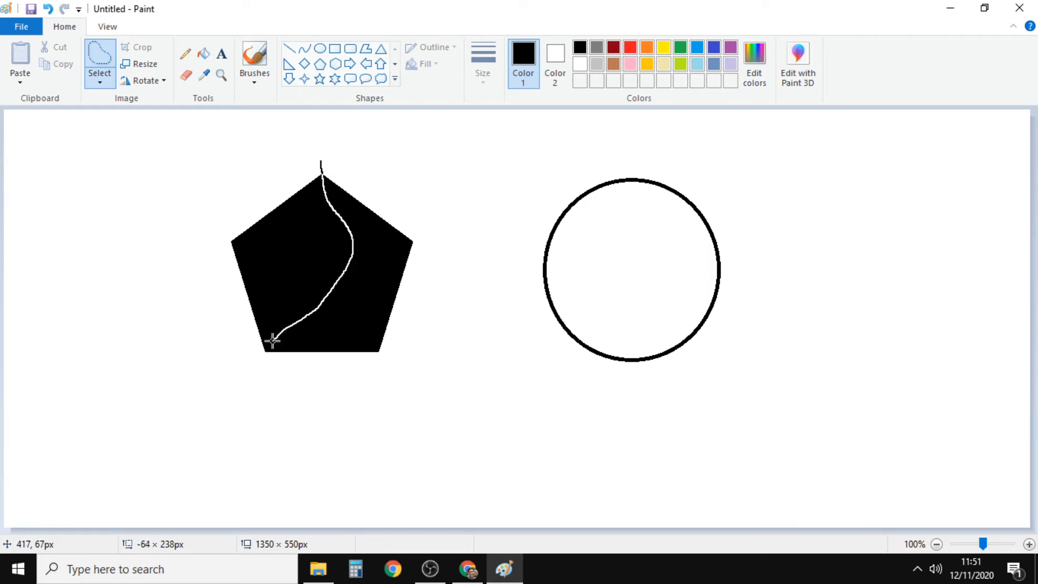
{"action": "mouse_move", "coordinate": [267, 365]}
{"action": "left_mouse_down"}
{"action": "mouse_move", "coordinate": [412, 377]}
{"action": "mouse_move", "coordinate": [447, 311]}
{"action": "mouse_move", "coordinate": [447, 250]}
{"action": "mouse_move", "coordinate": [415, 194]}
{"action": "mouse_move", "coordinate": [380, 171]}
{"action": "mouse_move", "coordinate": [323, 159]}
{"action": "left_mouse_up"}
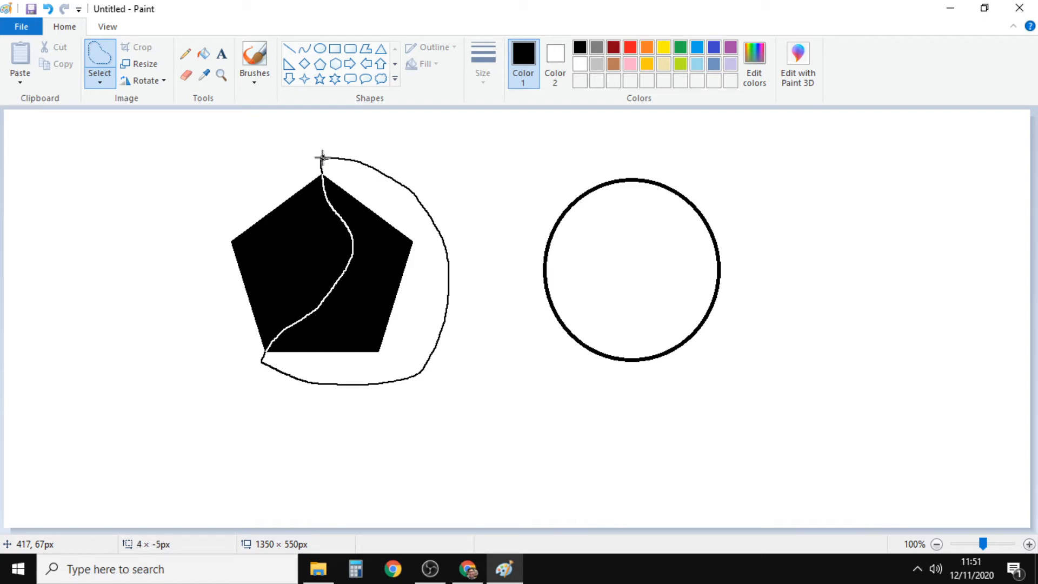
{"action": "left_click_drag", "start_coordinate": [322, 157], "coordinate": [323, 158]}
{"action": "left_click_drag", "start_coordinate": [387, 188], "coordinate": [452, 188]}
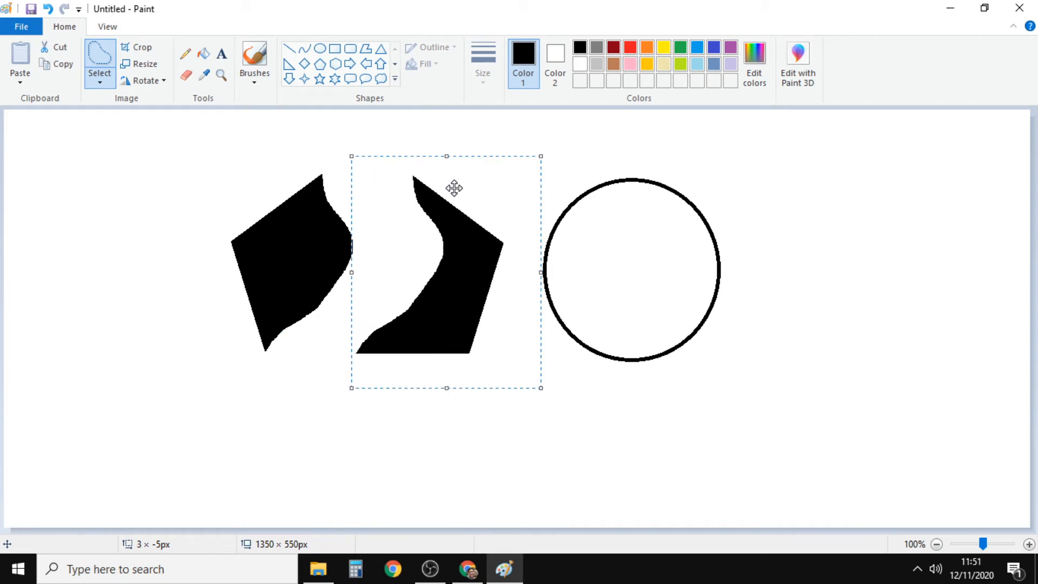
{"action": "key", "text": "ctrl+z"}
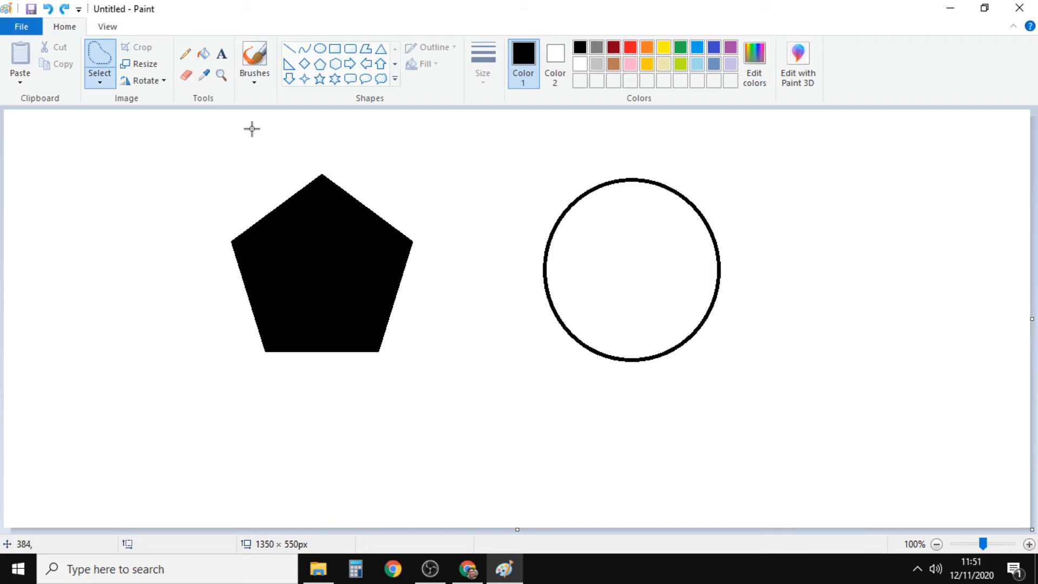
Cut off the pentagon's right part with another free-form selection, move it over the circle's left edge, and undo the move.
{"action": "left_click", "coordinate": [101, 78]}
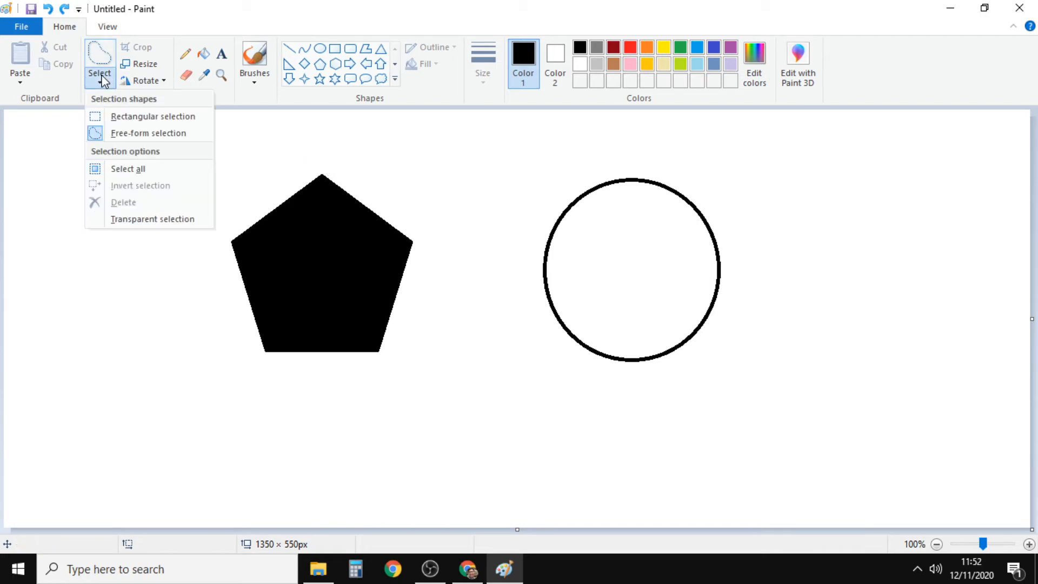
{"action": "left_click", "coordinate": [121, 133]}
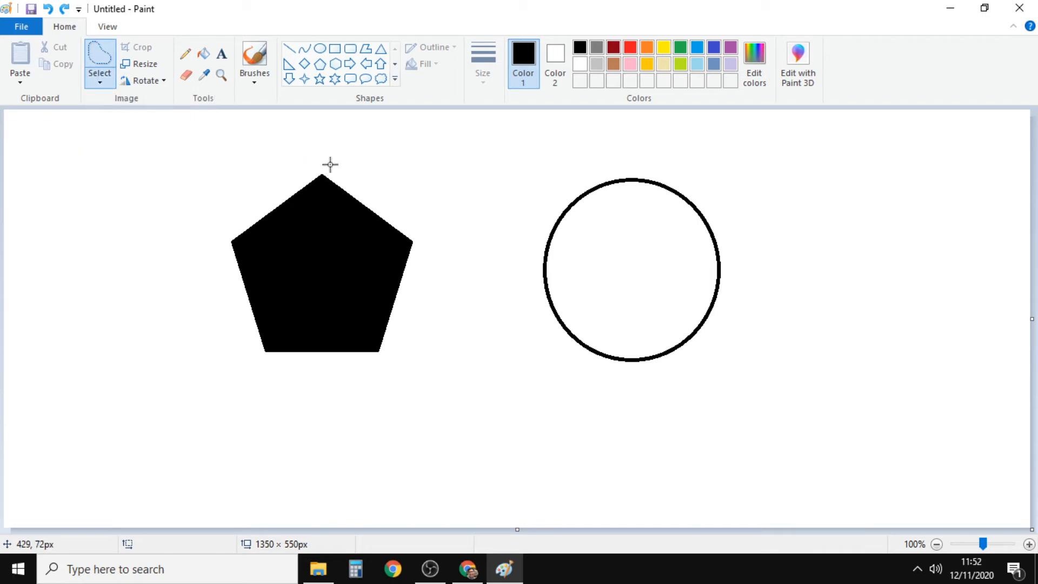
{"action": "left_click_drag", "start_coordinate": [327, 165], "coordinate": [326, 166]}
{"action": "left_click_drag", "start_coordinate": [327, 166], "coordinate": [325, 168]}
{"action": "mouse_move", "coordinate": [324, 206]}
{"action": "left_mouse_down"}
{"action": "mouse_move", "coordinate": [331, 262]}
{"action": "mouse_move", "coordinate": [322, 287]}
{"action": "mouse_move", "coordinate": [261, 359]}
{"action": "mouse_move", "coordinate": [369, 378]}
{"action": "mouse_move", "coordinate": [431, 354]}
{"action": "mouse_move", "coordinate": [457, 301]}
{"action": "mouse_move", "coordinate": [450, 230]}
{"action": "mouse_move", "coordinate": [391, 178]}
{"action": "mouse_move", "coordinate": [325, 167]}
{"action": "left_mouse_up"}
{"action": "left_click_drag", "start_coordinate": [328, 295], "coordinate": [498, 300]}
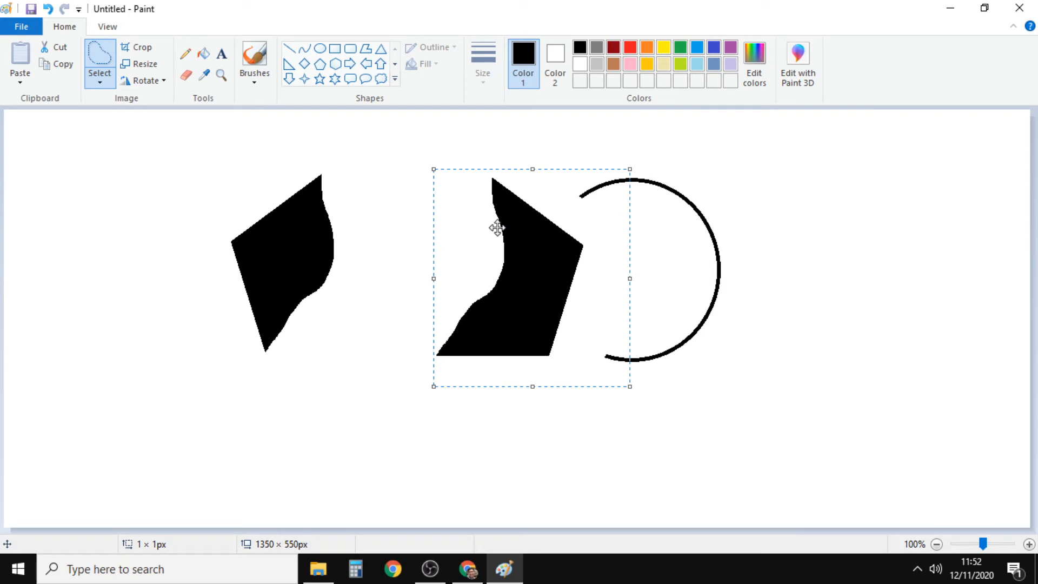
{"action": "key", "text": "ctrl+z"}
Try a black fill on the background, undo it, and fill the background around both shapes with gold.
{"action": "left_click", "coordinate": [204, 54]}
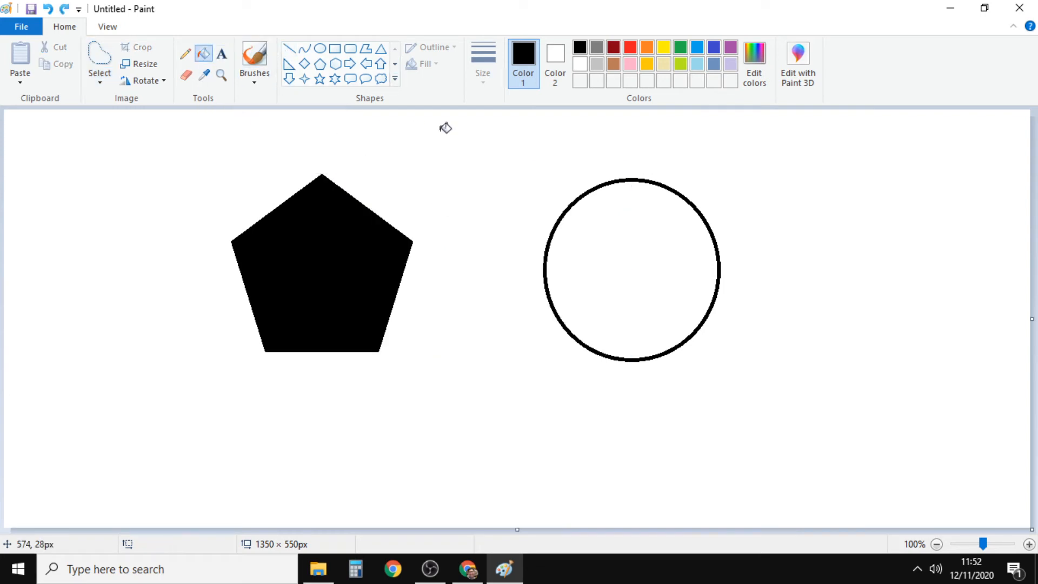
{"action": "left_click", "coordinate": [490, 162]}
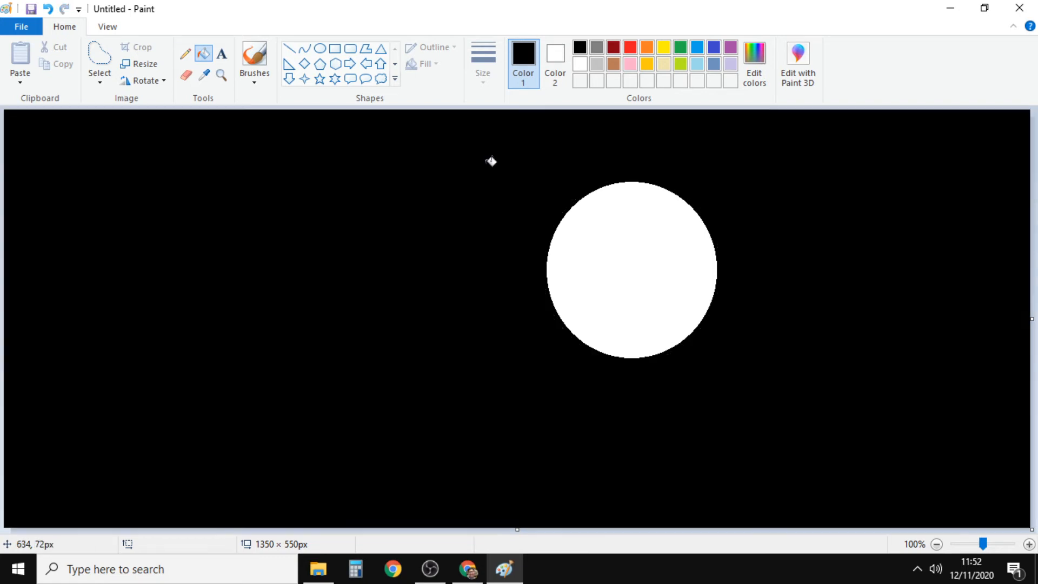
{"action": "key", "text": "ctrl+z"}
{"action": "left_click", "coordinate": [646, 64]}
{"action": "left_click", "coordinate": [514, 157]}
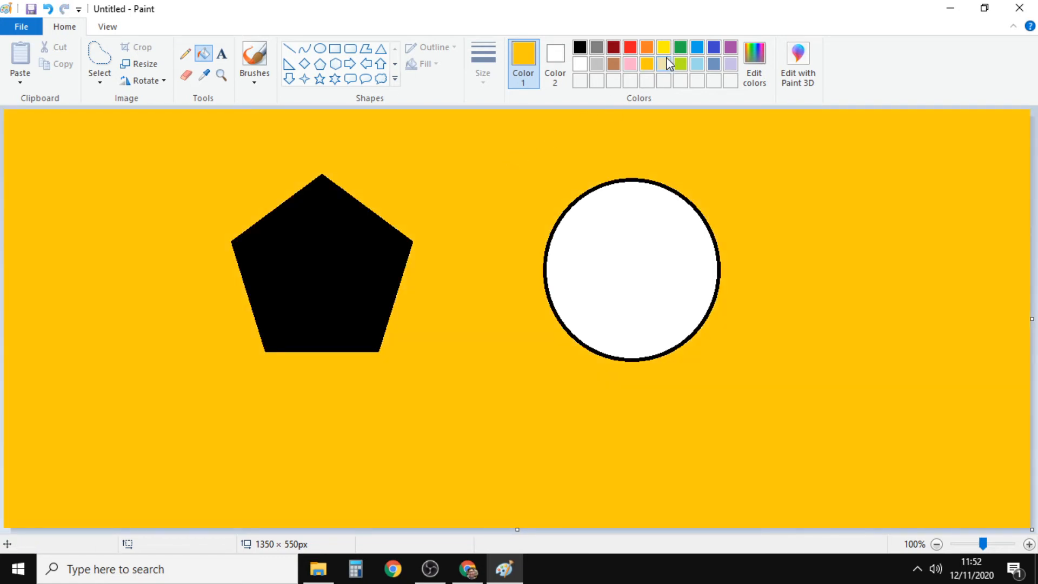
Fill the background around both shapes with light yellow.
{"action": "left_click", "coordinate": [663, 64]}
{"action": "left_click", "coordinate": [537, 157]}
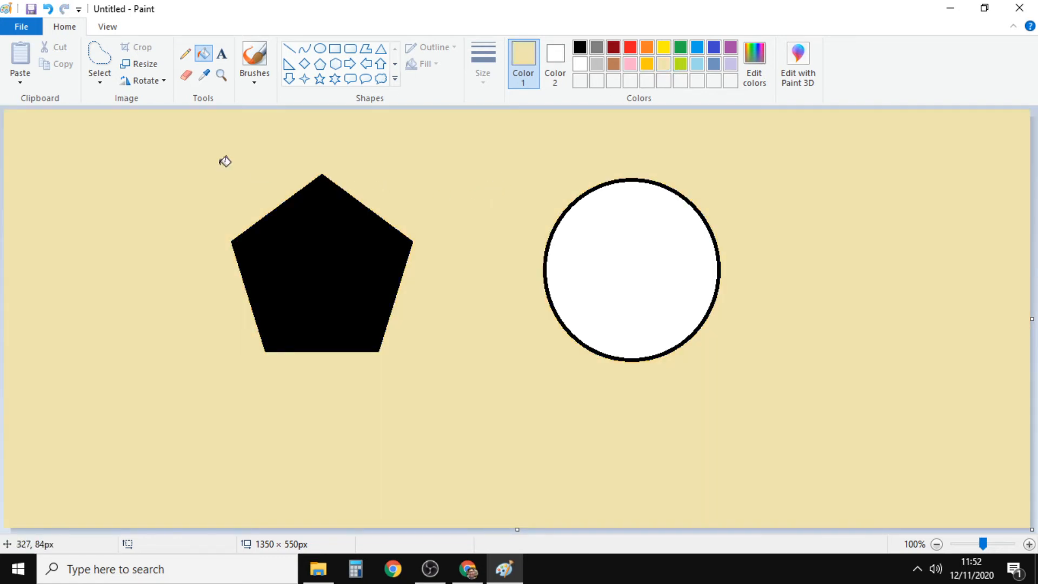
Cut off the pentagon's right part with a free-form selection, move it over the circle, and undo the move.
{"action": "left_click", "coordinate": [92, 78]}
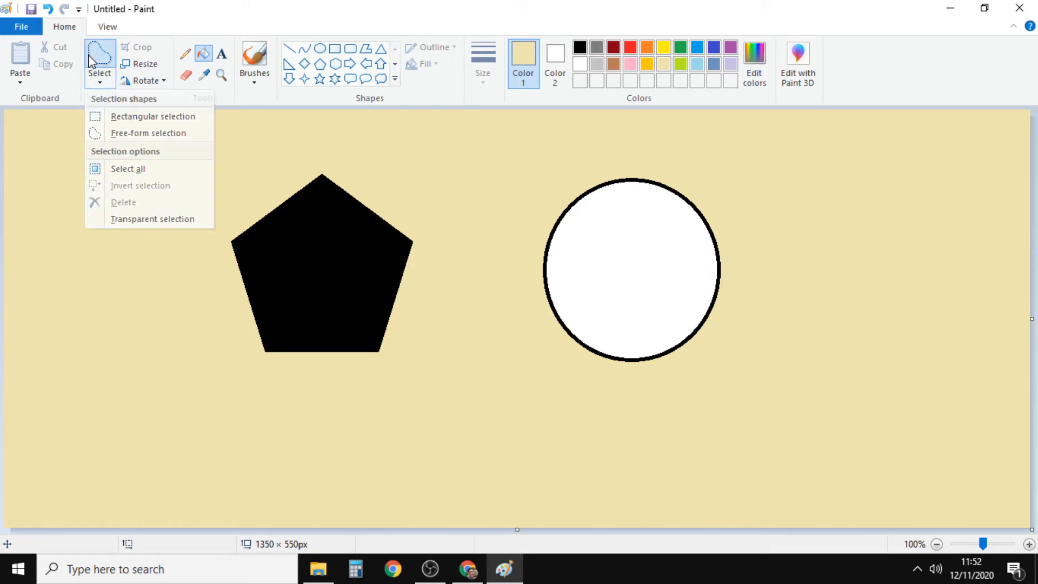
{"action": "left_click", "coordinate": [148, 133]}
{"action": "mouse_move", "coordinate": [311, 147]}
{"action": "left_mouse_down"}
{"action": "mouse_move", "coordinate": [325, 248]}
{"action": "mouse_move", "coordinate": [436, 324]}
{"action": "mouse_move", "coordinate": [425, 221]}
{"action": "mouse_move", "coordinate": [371, 159]}
{"action": "mouse_move", "coordinate": [312, 148]}
{"action": "left_mouse_up"}
{"action": "mouse_move", "coordinate": [356, 229]}
{"action": "left_mouse_down"}
{"action": "mouse_move", "coordinate": [459, 255]}
{"action": "mouse_move", "coordinate": [586, 259]}
{"action": "mouse_move", "coordinate": [611, 289]}
{"action": "left_mouse_up"}
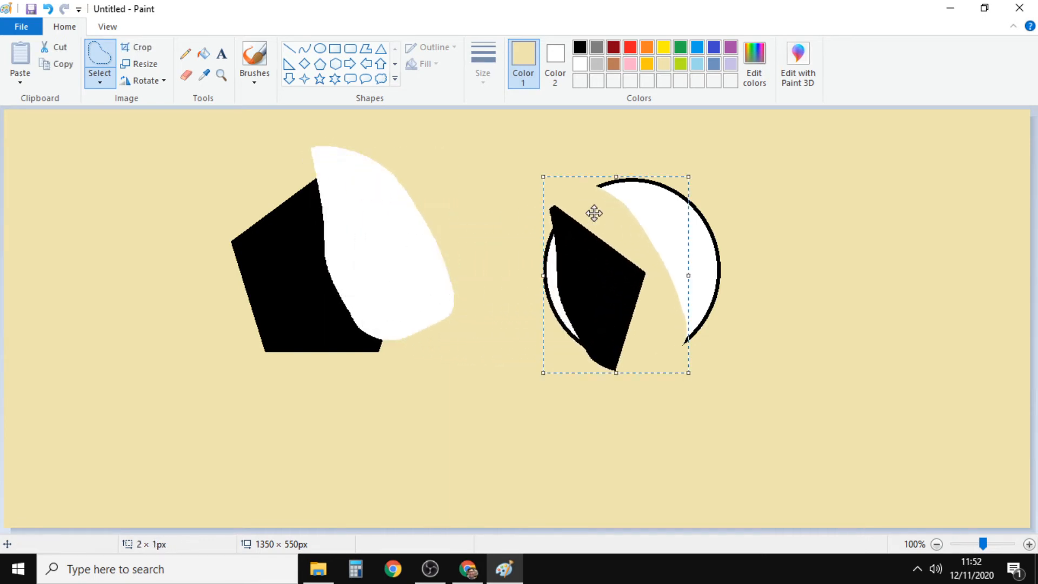
{"action": "key", "text": "ctrl+z"}
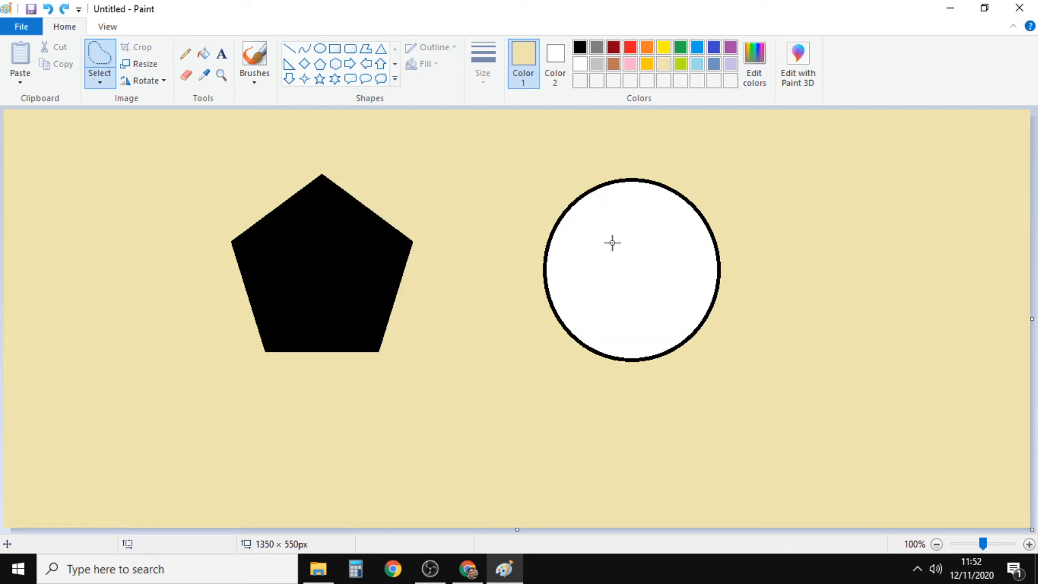
Turn on Transparent selection and set the selection shape to Free-form selection.
{"action": "left_click", "coordinate": [92, 85]}
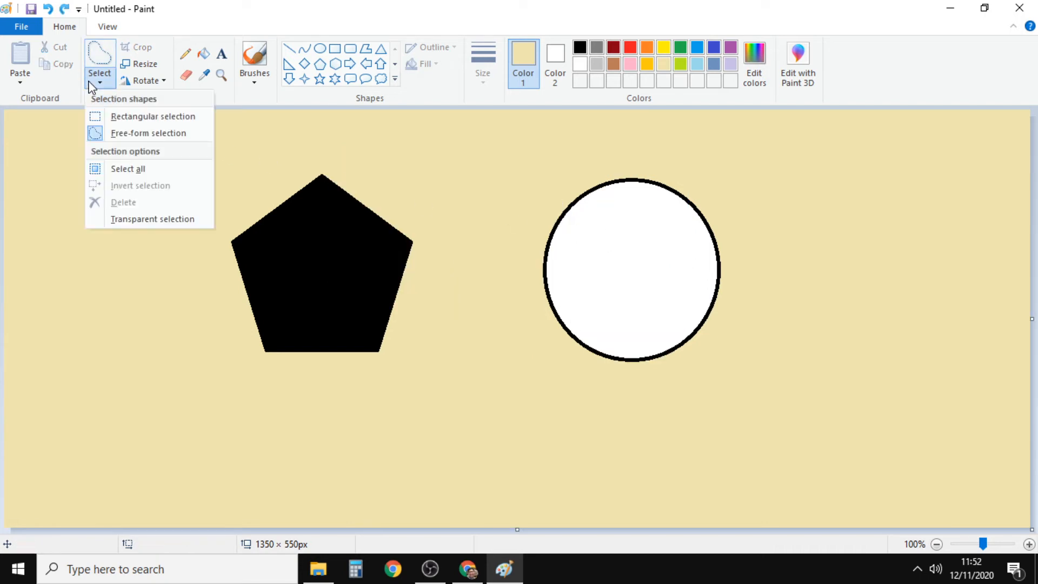
{"action": "left_click", "coordinate": [92, 85]}
{"action": "left_click", "coordinate": [92, 85]}
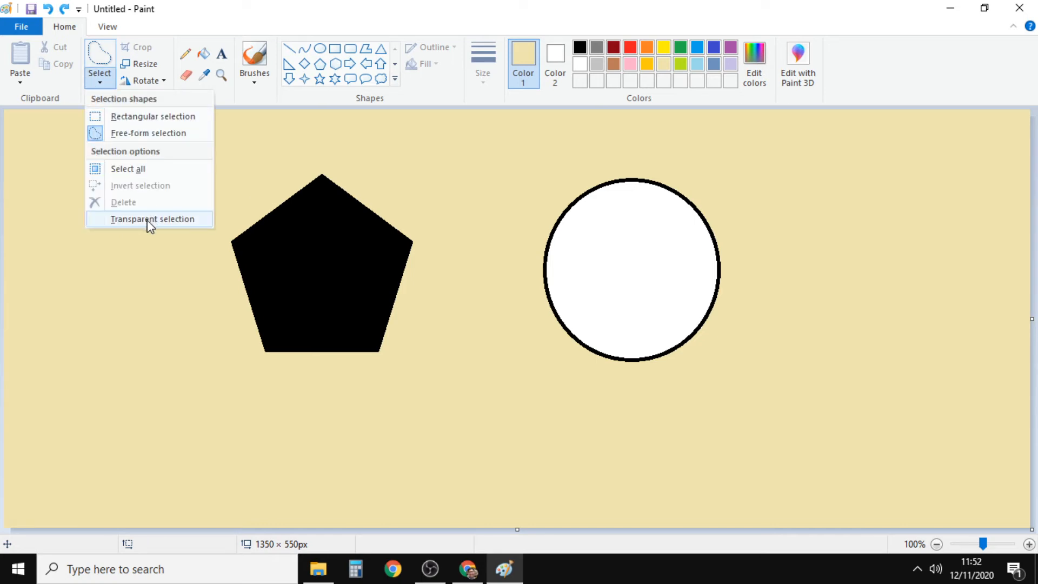
{"action": "left_click", "coordinate": [148, 220]}
{"action": "left_click", "coordinate": [100, 82]}
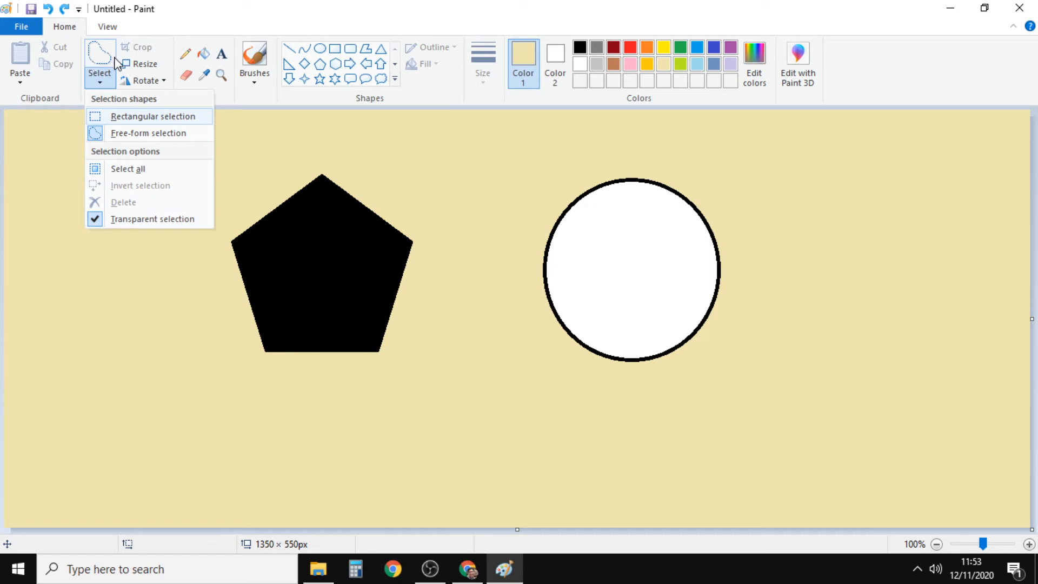
{"action": "left_click", "coordinate": [93, 59]}
{"action": "left_click", "coordinate": [102, 82]}
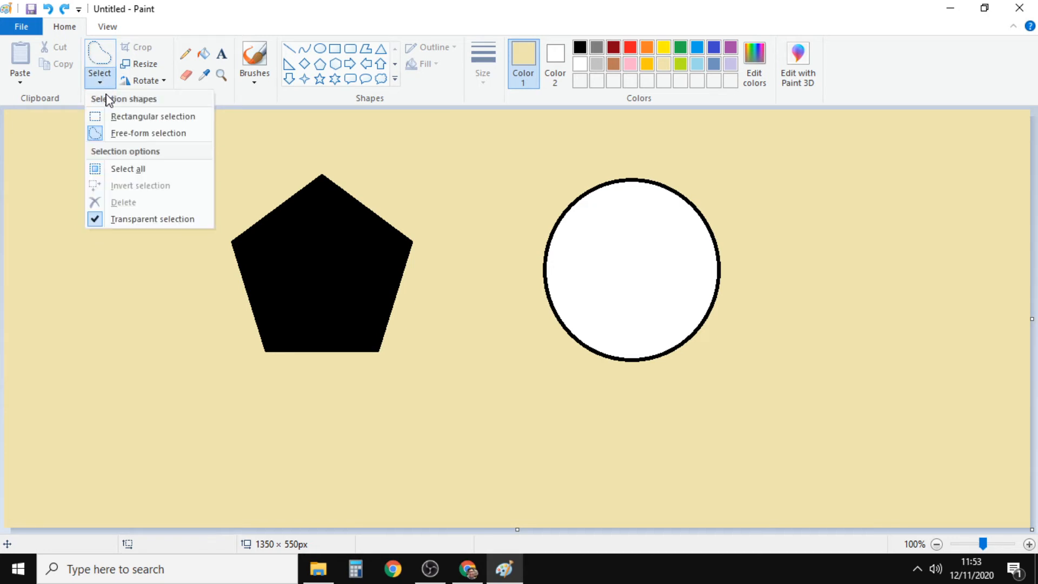
{"action": "left_click", "coordinate": [141, 137]}
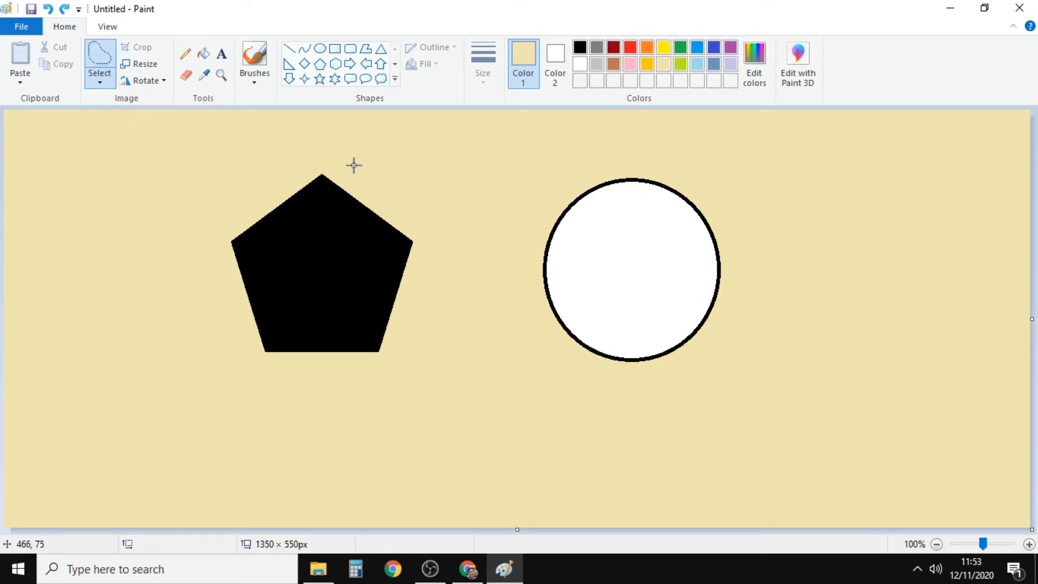
Select the pentagon's upper-right part free-form, move it a short way toward the circle, return it to its place, and deselect it.
{"action": "mouse_move", "coordinate": [320, 163]}
{"action": "left_mouse_down"}
{"action": "mouse_move", "coordinate": [332, 203]}
{"action": "mouse_move", "coordinate": [374, 231]}
{"action": "mouse_move", "coordinate": [428, 240]}
{"action": "mouse_move", "coordinate": [430, 185]}
{"action": "mouse_move", "coordinate": [397, 160]}
{"action": "mouse_move", "coordinate": [322, 165]}
{"action": "left_mouse_up"}
{"action": "left_click_drag", "start_coordinate": [361, 215], "coordinate": [440, 220]}
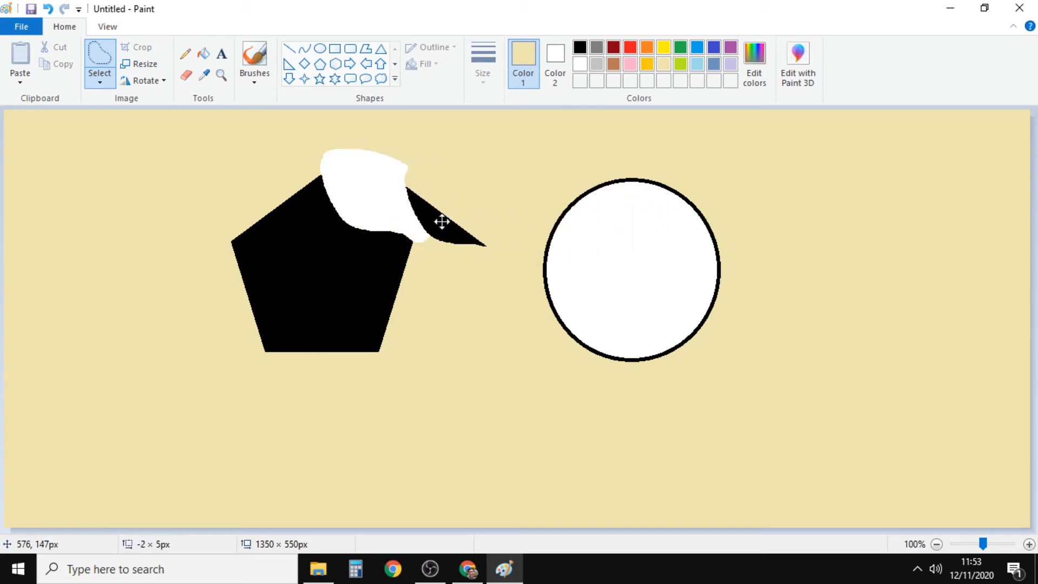
{"action": "left_click", "coordinate": [106, 85]}
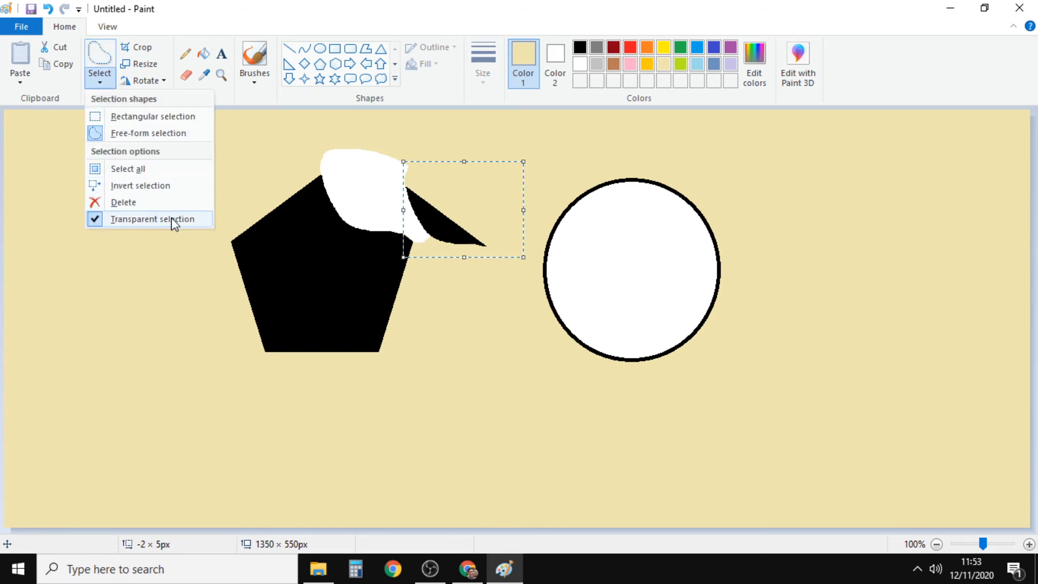
{"action": "left_click", "coordinate": [435, 231]}
{"action": "left_click_drag", "start_coordinate": [438, 235], "coordinate": [357, 213]}
{"action": "left_click", "coordinate": [501, 192]}
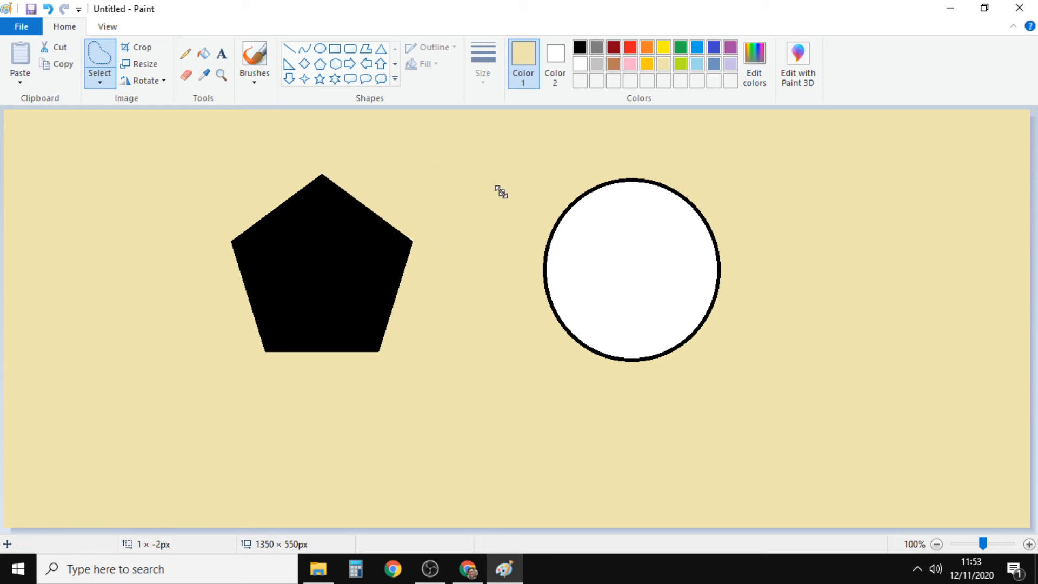
{"action": "left_click", "coordinate": [443, 198]}
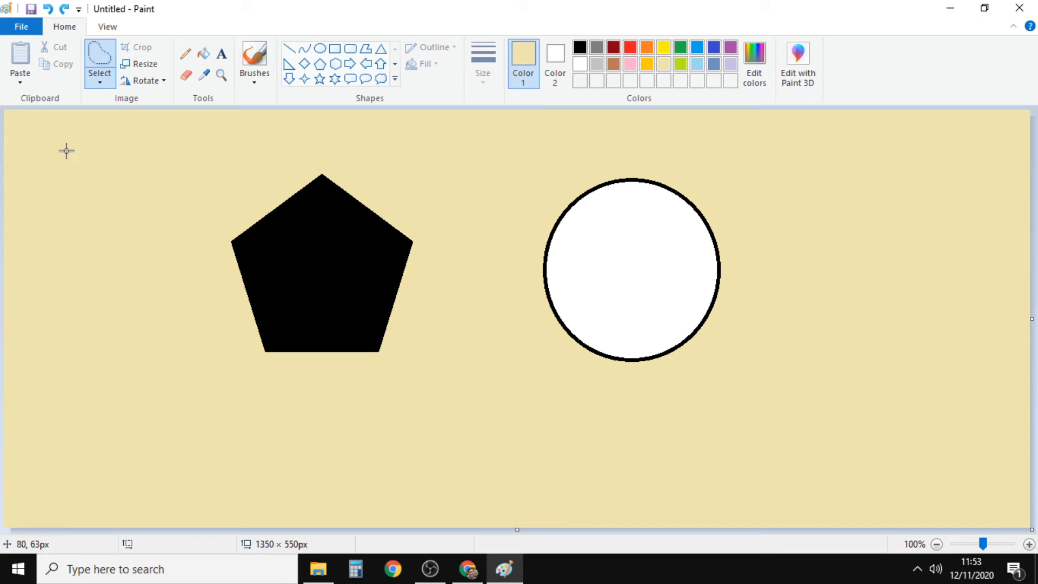
Fill the background around both shapes with white using Color 1.
{"action": "left_click", "coordinate": [210, 56]}
{"action": "left_click", "coordinate": [556, 54]}
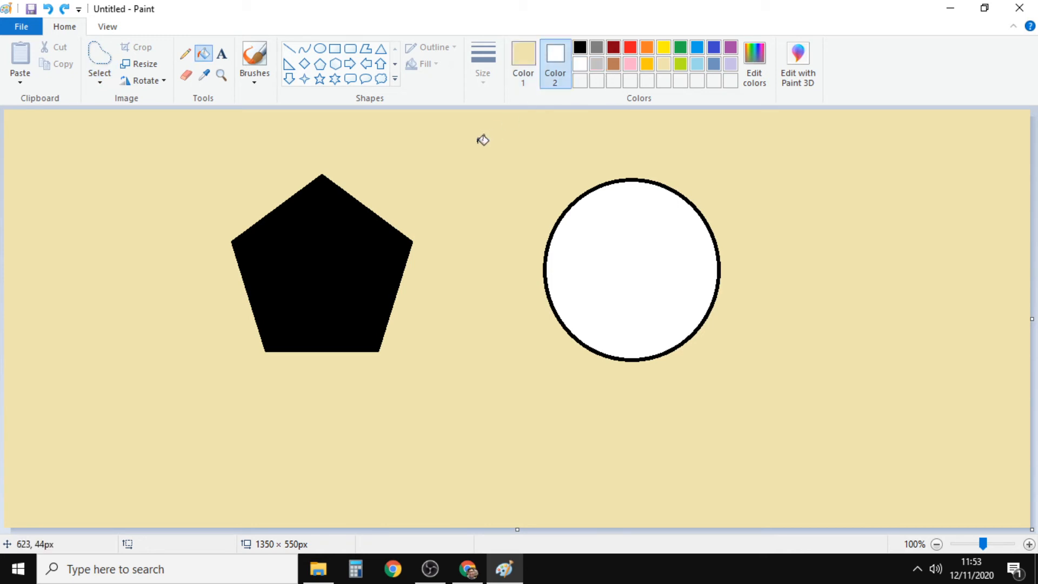
{"action": "left_click", "coordinate": [524, 54]}
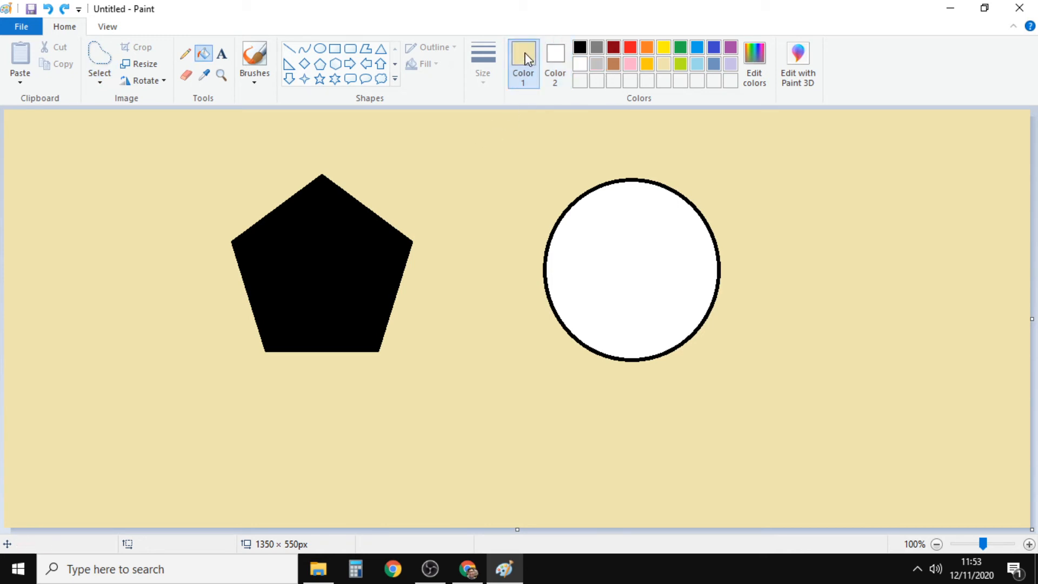
{"action": "left_click", "coordinate": [751, 73]}
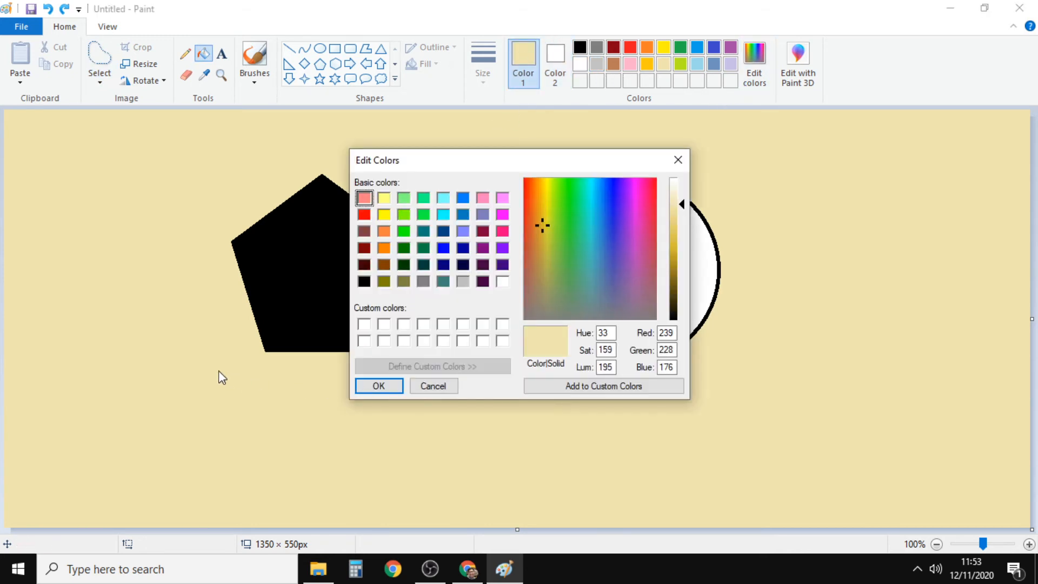
{"action": "left_click", "coordinate": [678, 160]}
{"action": "left_click", "coordinate": [579, 63]}
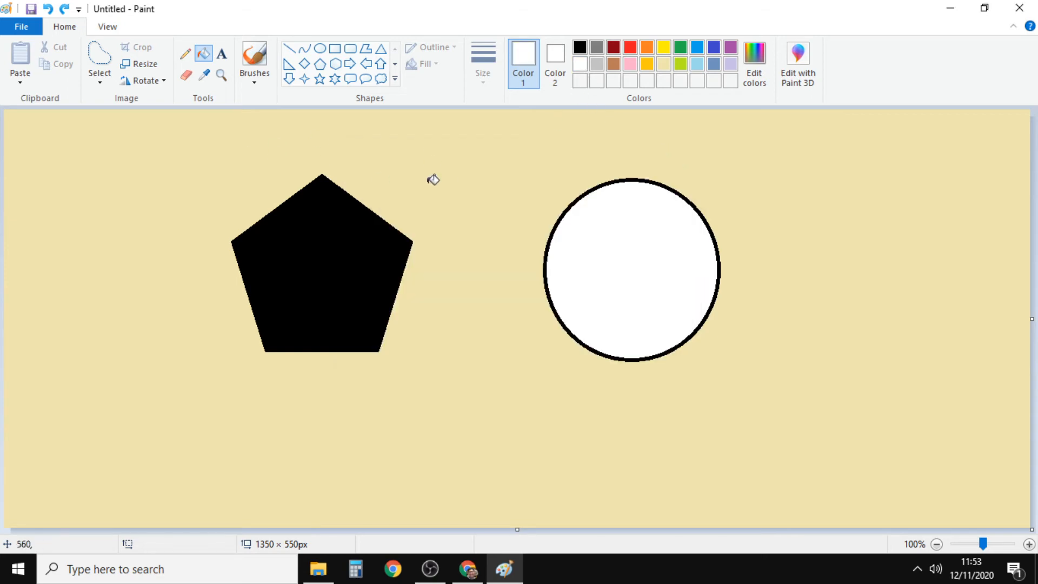
{"action": "left_click", "coordinate": [251, 173]}
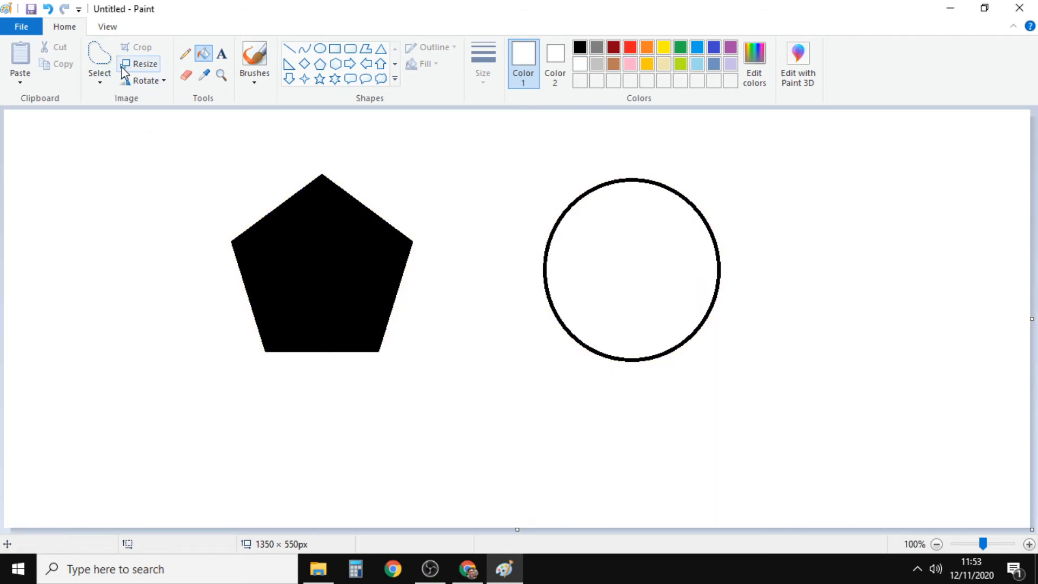
Separate the pentagon's upper part with a free-form selection, move it up and to the right, and undo the move.
{"action": "left_click", "coordinate": [100, 57]}
{"action": "mouse_move", "coordinate": [208, 142]}
{"action": "left_mouse_down"}
{"action": "mouse_move", "coordinate": [397, 249]}
{"action": "mouse_move", "coordinate": [308, 148]}
{"action": "mouse_move", "coordinate": [206, 139]}
{"action": "left_mouse_up"}
{"action": "left_click_drag", "start_coordinate": [290, 177], "coordinate": [371, 151]}
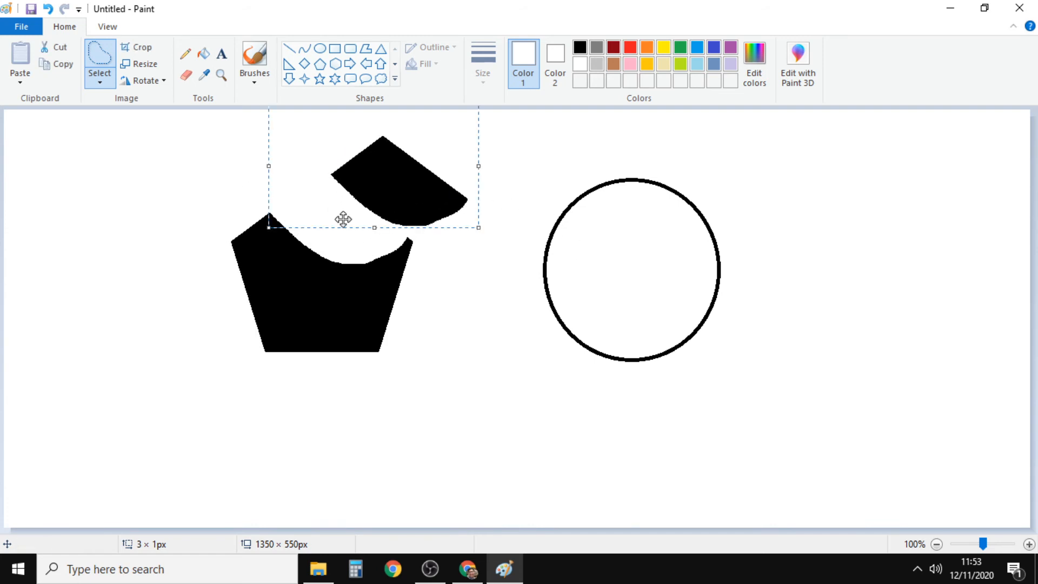
{"action": "key", "text": "ctrl+z"}
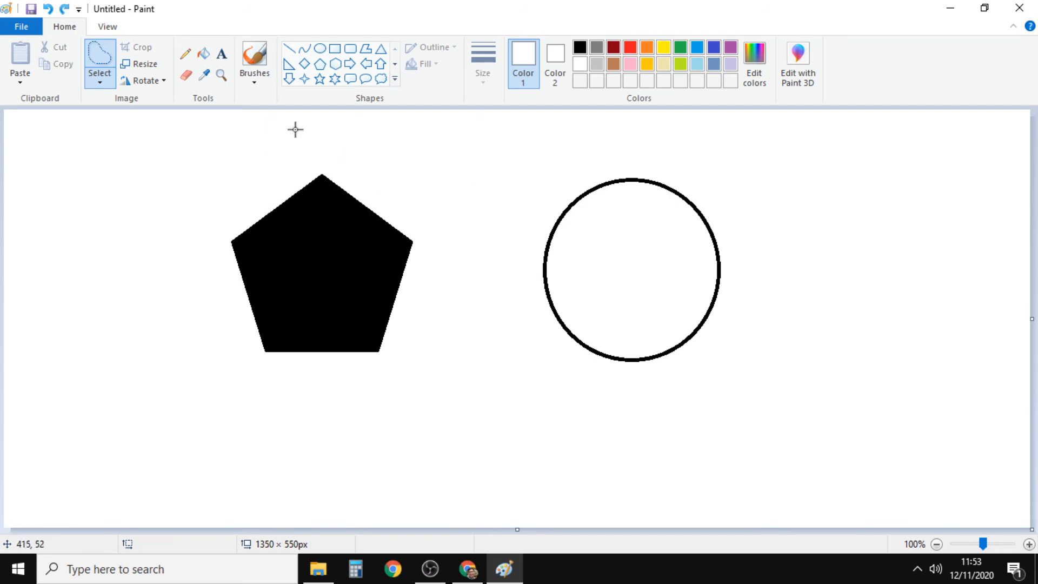
Fill the circle with light yellow.
{"action": "left_click", "coordinate": [204, 54]}
{"action": "left_click", "coordinate": [665, 65]}
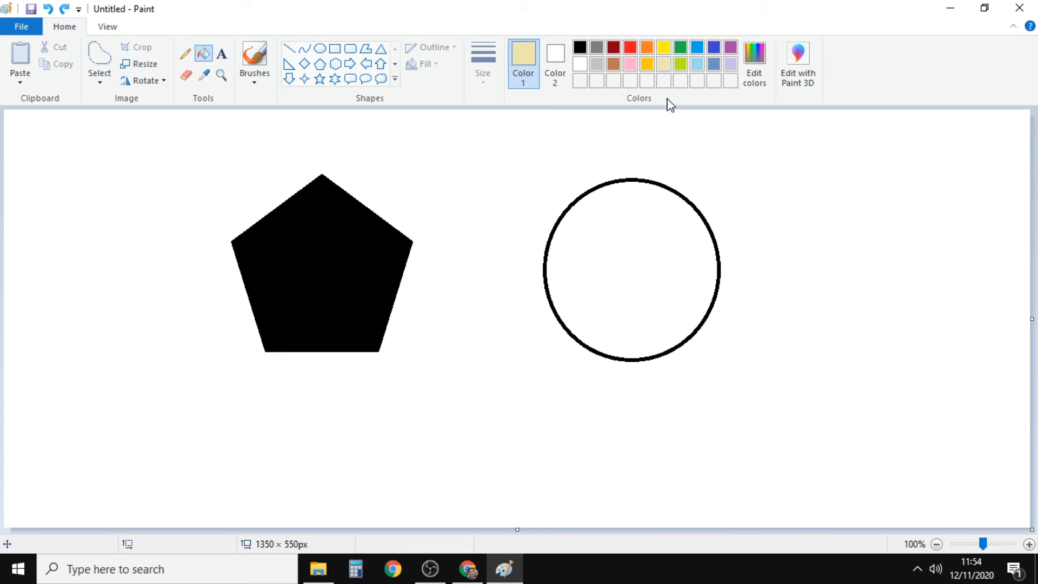
{"action": "left_click", "coordinate": [637, 252]}
Select the pentagon's upper-right part with a transparent free-form selection and move it into the lower-left area of the circle.
{"action": "left_click", "coordinate": [97, 59]}
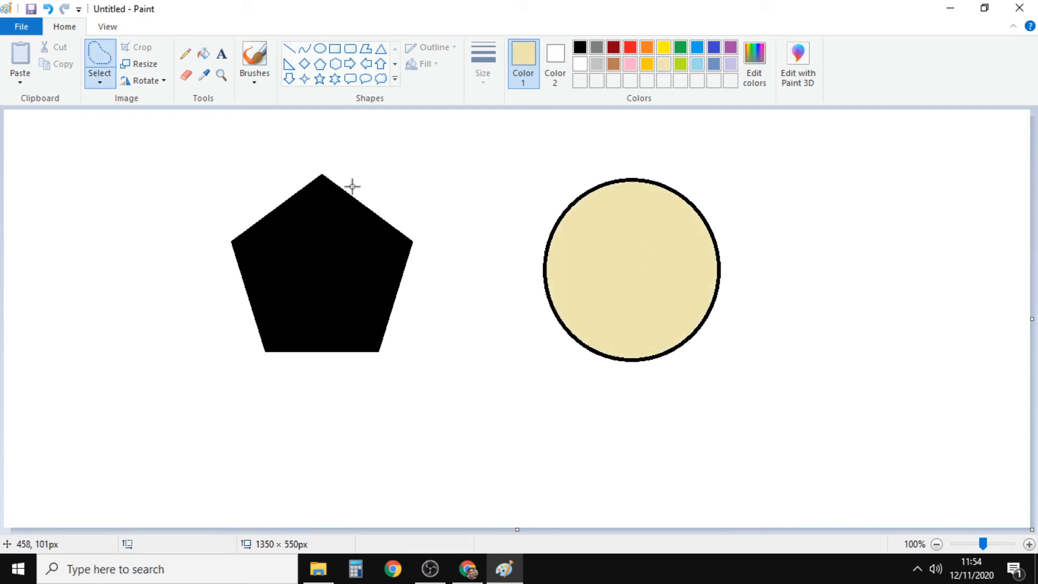
{"action": "left_click", "coordinate": [99, 82]}
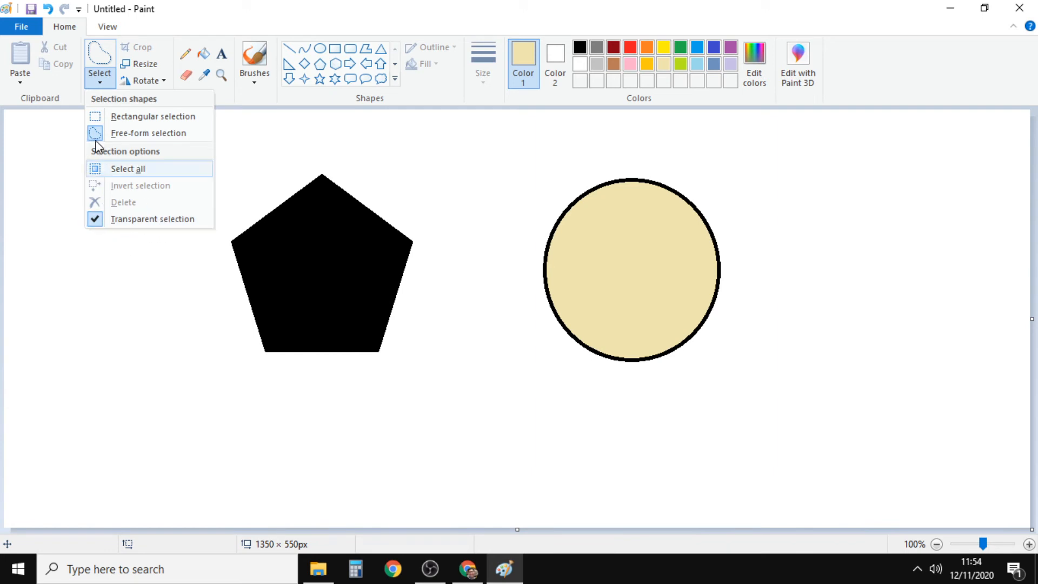
{"action": "left_click", "coordinate": [93, 83]}
{"action": "mouse_move", "coordinate": [321, 161]}
{"action": "left_mouse_down"}
{"action": "mouse_move", "coordinate": [330, 218]}
{"action": "mouse_move", "coordinate": [429, 244]}
{"action": "mouse_move", "coordinate": [447, 233]}
{"action": "mouse_move", "coordinate": [441, 205]}
{"action": "mouse_move", "coordinate": [406, 163]}
{"action": "mouse_move", "coordinate": [320, 163]}
{"action": "left_mouse_up"}
{"action": "left_click_drag", "start_coordinate": [375, 195], "coordinate": [644, 259]}
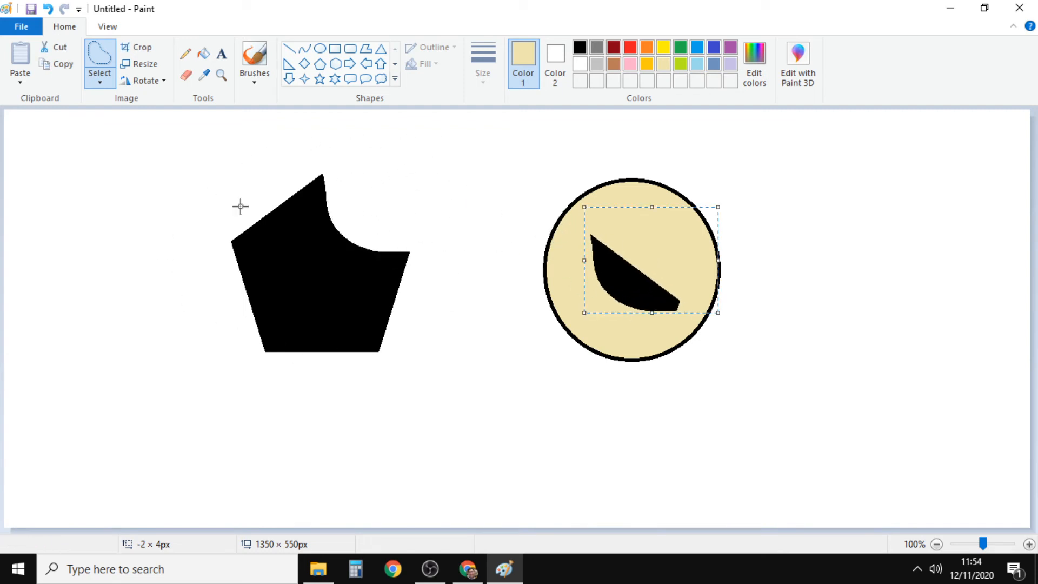
{"action": "left_click_drag", "start_coordinate": [627, 289], "coordinate": [609, 320]}
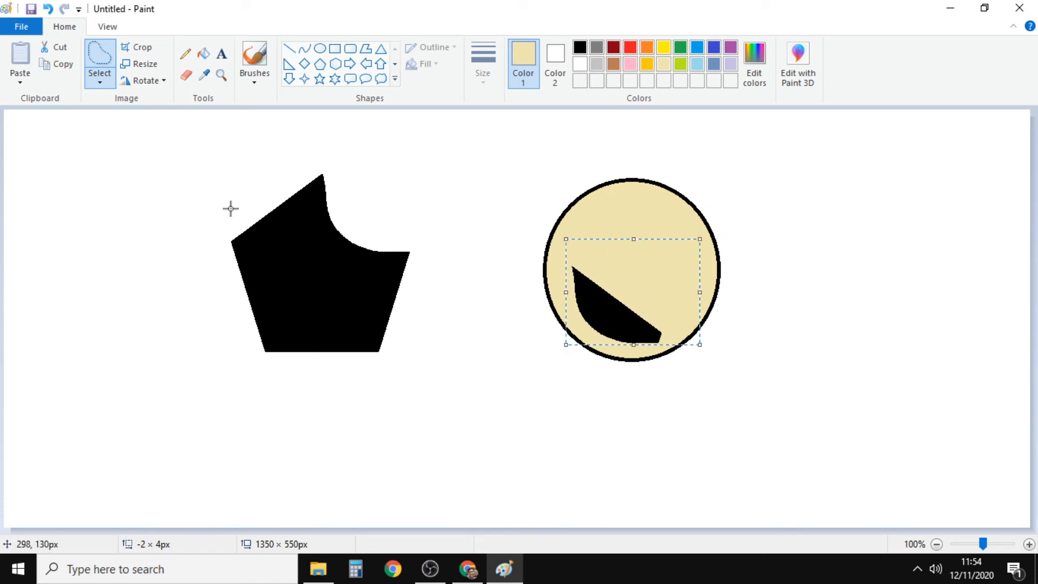
Turn off Transparent selection while the black piece inside the circle is selected.
{"action": "left_click", "coordinate": [96, 84]}
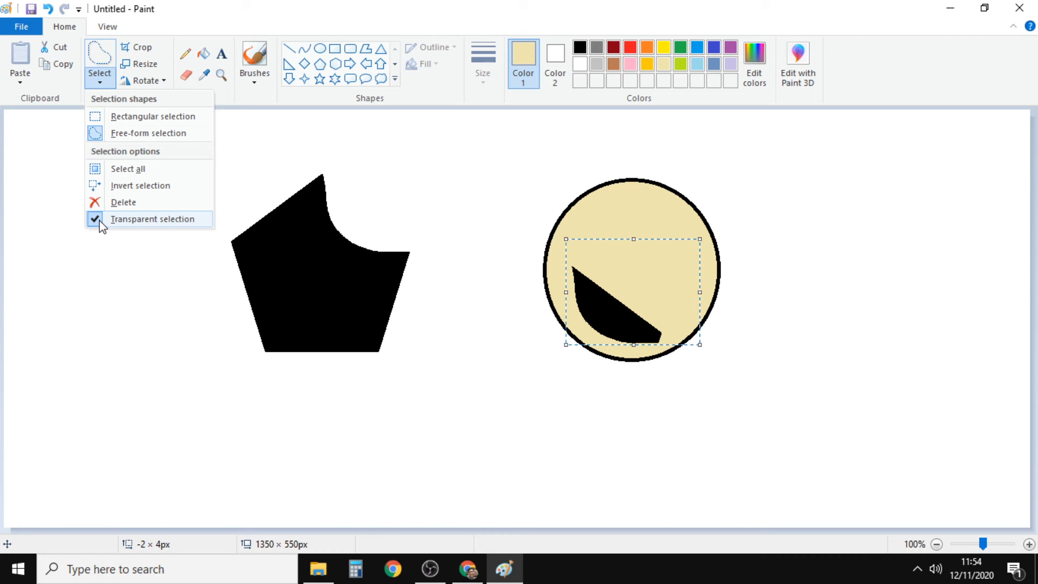
{"action": "left_click", "coordinate": [100, 221]}
Move the pentagon's left part over the circle's right edge with a free-form selection, and undo both this move and the previous one.
{"action": "mouse_move", "coordinate": [214, 169]}
{"action": "left_mouse_down"}
{"action": "mouse_move", "coordinate": [189, 215]}
{"action": "mouse_move", "coordinate": [198, 277]}
{"action": "mouse_move", "coordinate": [283, 296]}
{"action": "mouse_move", "coordinate": [299, 233]}
{"action": "mouse_move", "coordinate": [260, 180]}
{"action": "mouse_move", "coordinate": [219, 172]}
{"action": "left_mouse_up"}
{"action": "left_click_drag", "start_coordinate": [217, 241], "coordinate": [687, 220]}
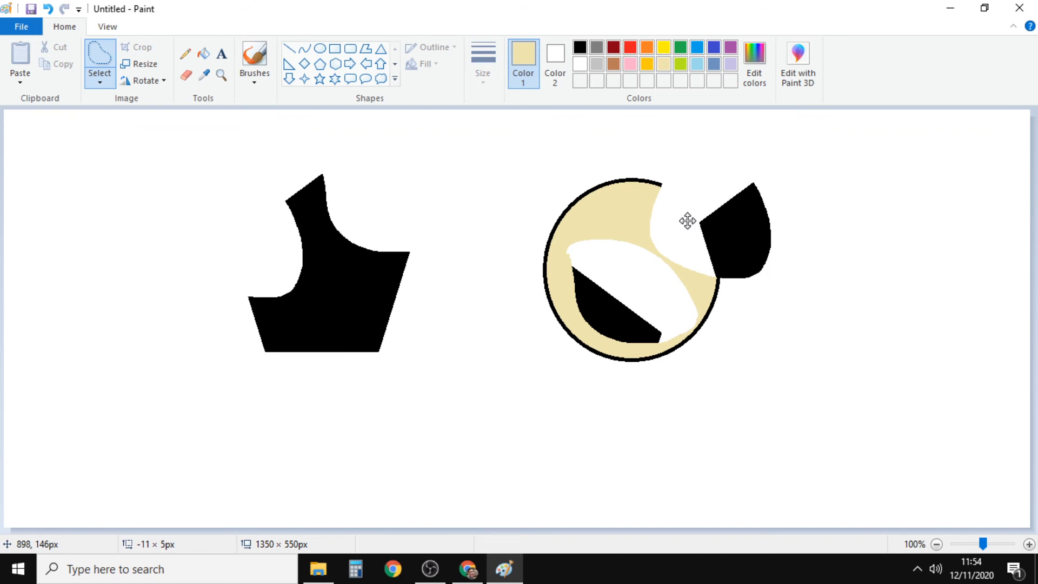
{"action": "key", "text": "ctrl+z"}
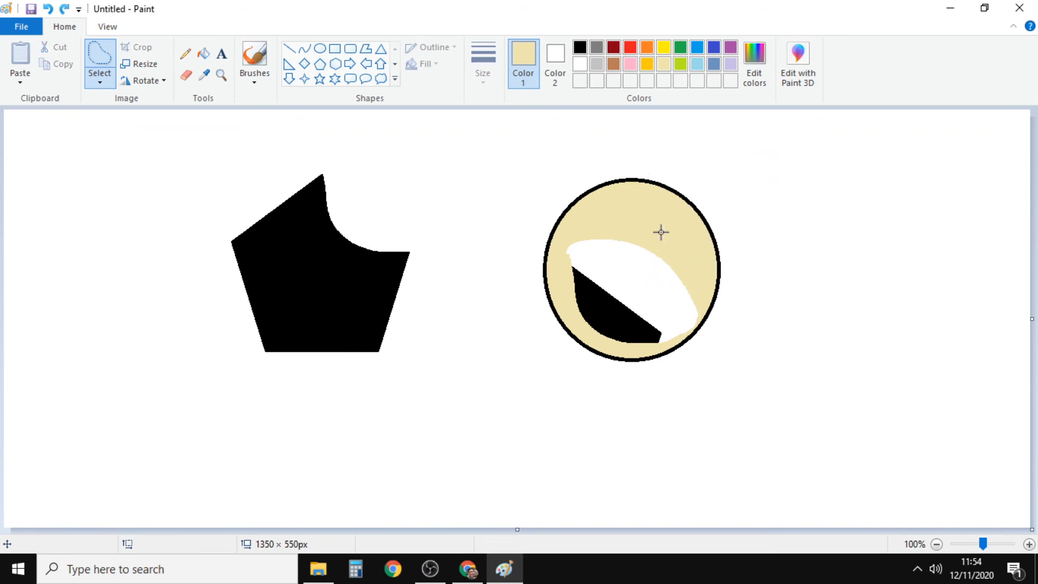
{"action": "key", "text": "ctrl+z"}
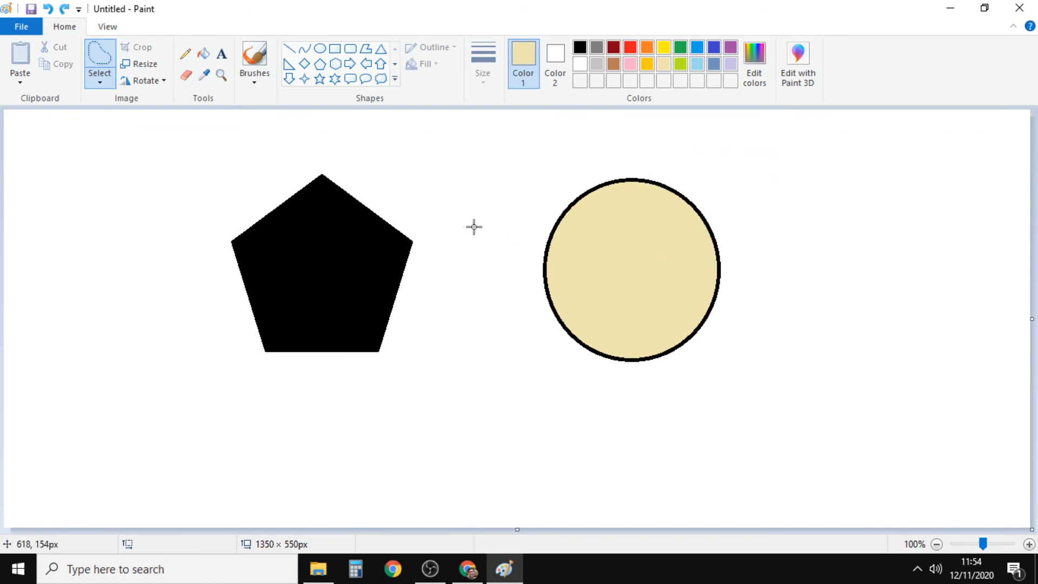
Select the pentagon's upper-right part together with some white background using a free-form selection and move it into the circle.
{"action": "left_click", "coordinate": [93, 59]}
{"action": "left_click_drag", "start_coordinate": [313, 146], "coordinate": [422, 138]}
{"action": "left_click_drag", "start_coordinate": [364, 202], "coordinate": [627, 267]}
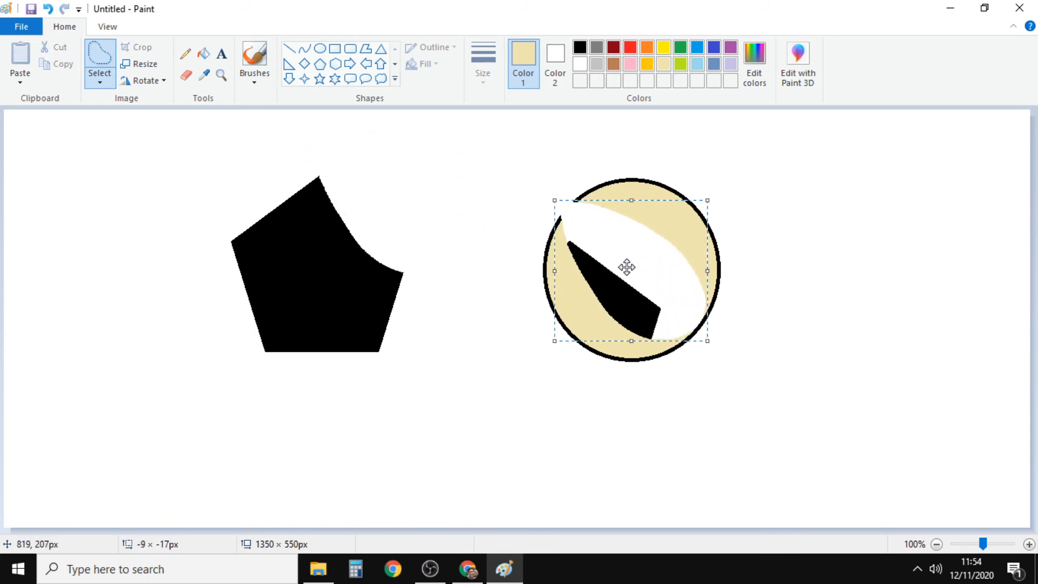
Switch Transparent selection on and off several times for the piece moved into the circle, leaving it on.
{"action": "left_click", "coordinate": [99, 81]}
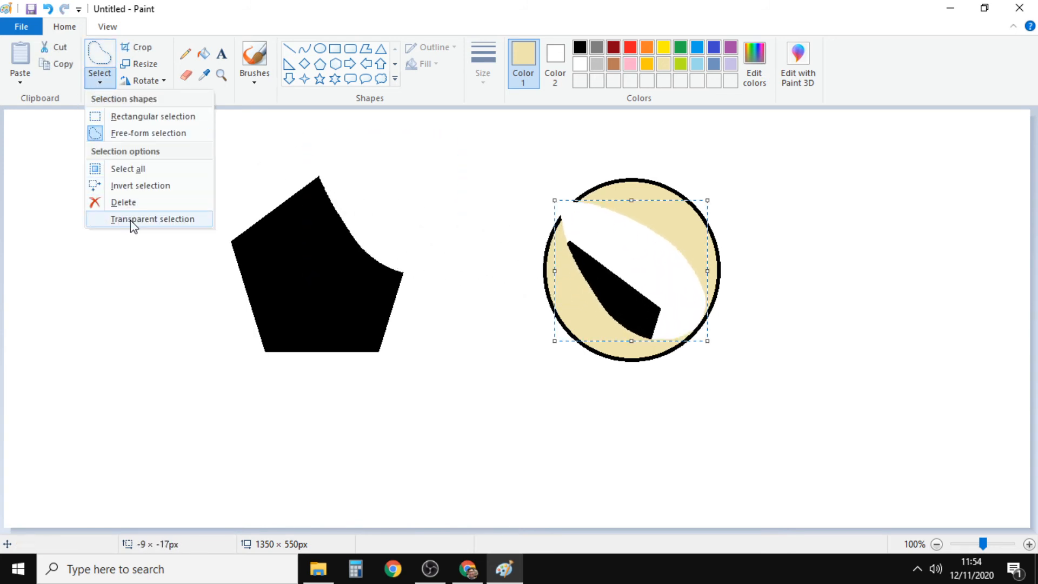
{"action": "left_click", "coordinate": [132, 220]}
{"action": "left_click", "coordinate": [99, 81]}
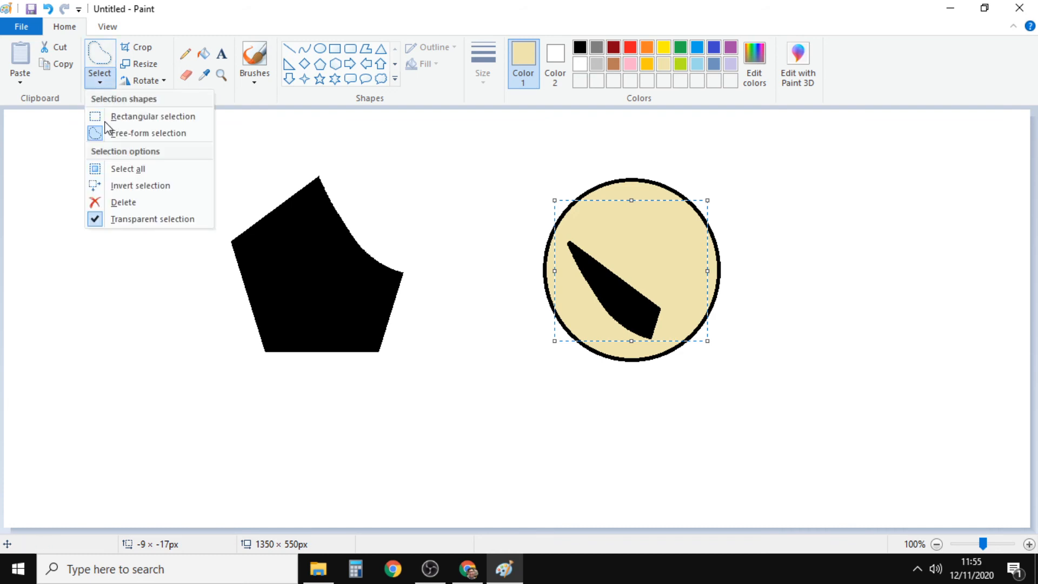
{"action": "left_click", "coordinate": [123, 216]}
{"action": "left_click", "coordinate": [100, 81]}
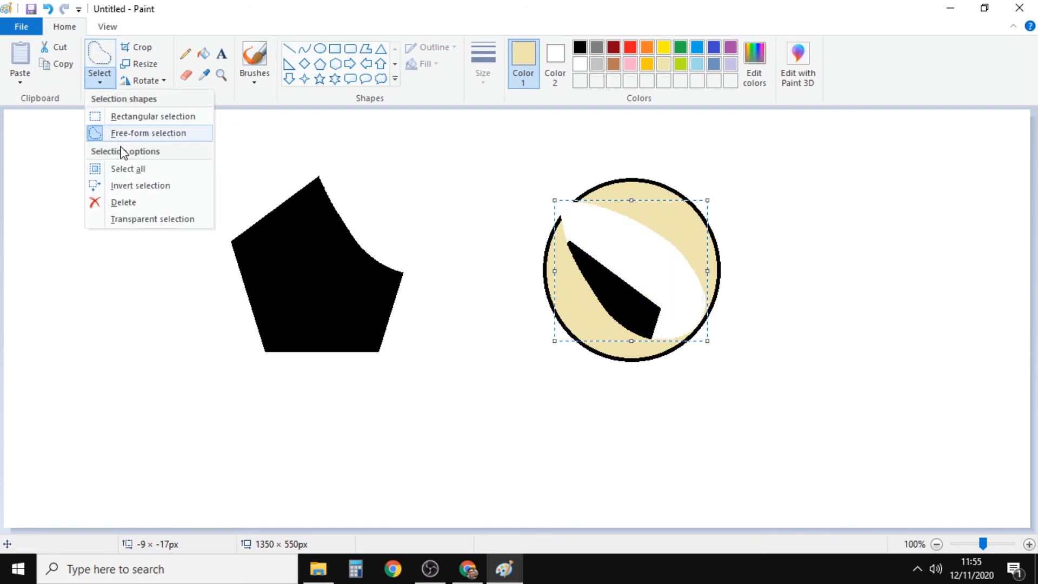
{"action": "left_click", "coordinate": [139, 219]}
{"action": "left_click", "coordinate": [99, 81]}
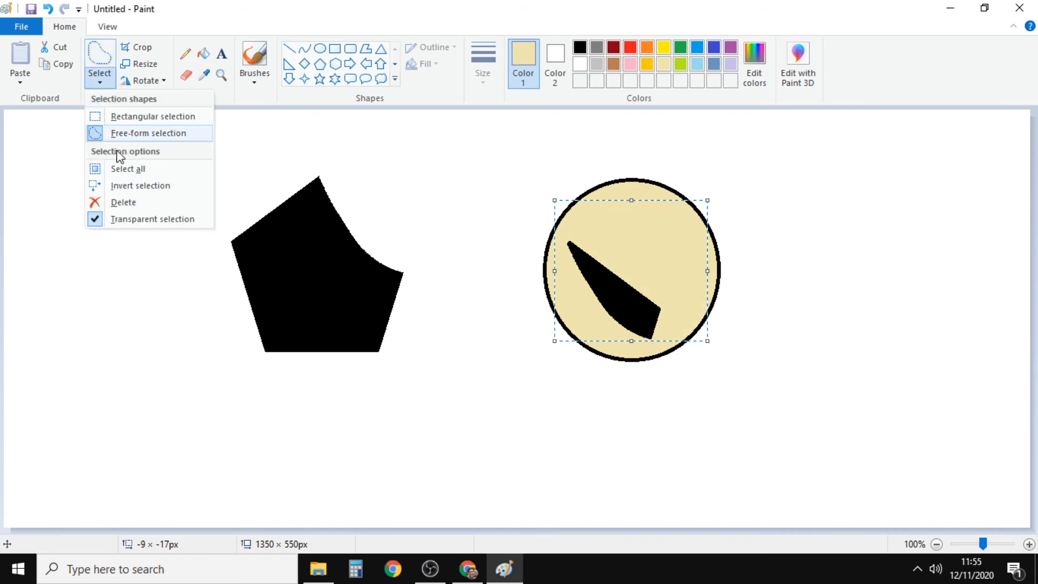
{"action": "left_click", "coordinate": [127, 219]}
{"action": "left_click", "coordinate": [101, 82]}
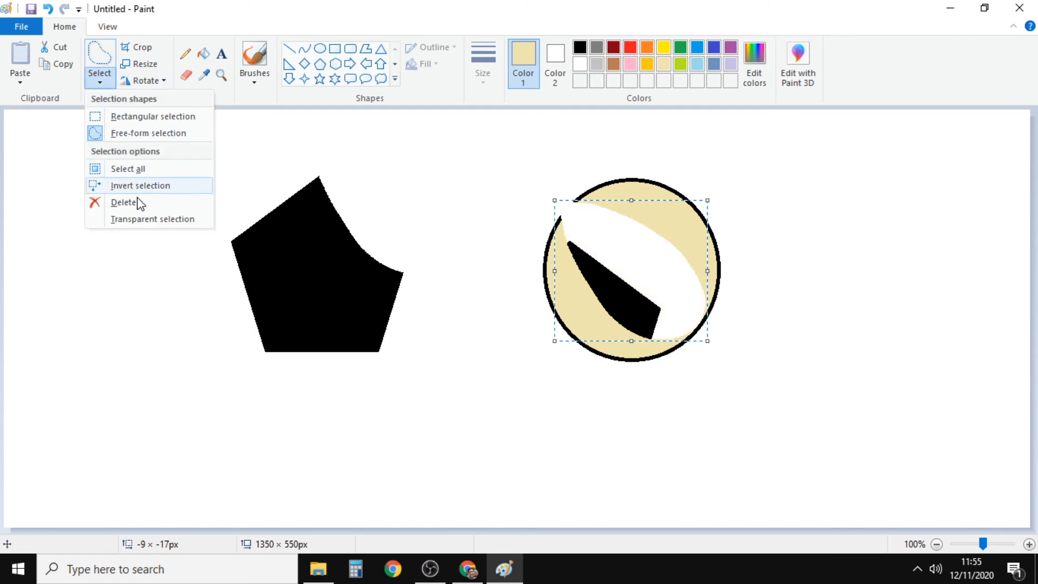
{"action": "left_click", "coordinate": [138, 219]}
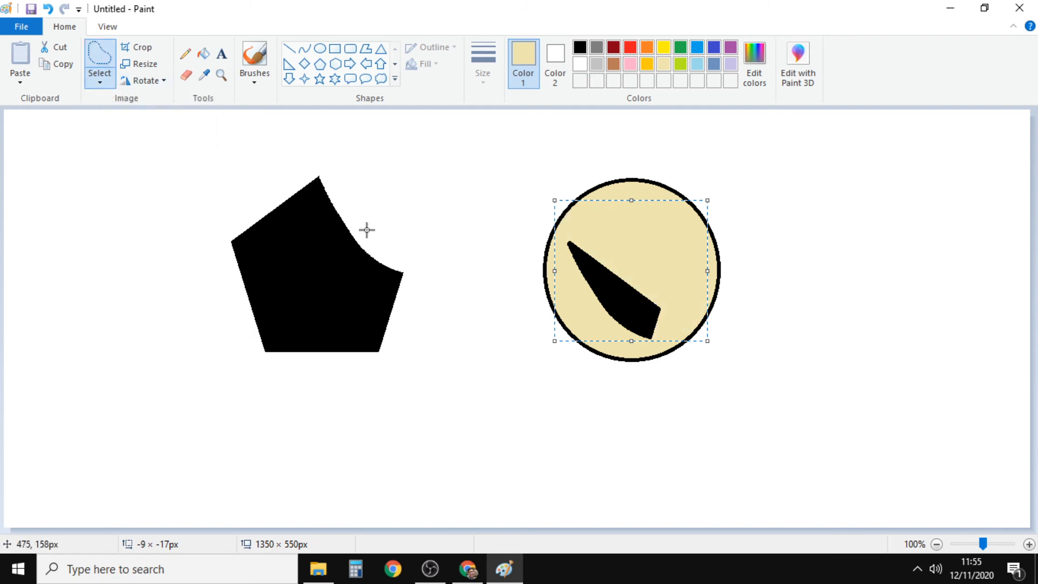
Undo the move and the colour fills until only the pentagon and circle outlines remain.
{"action": "key", "text": "ctrl+z"}
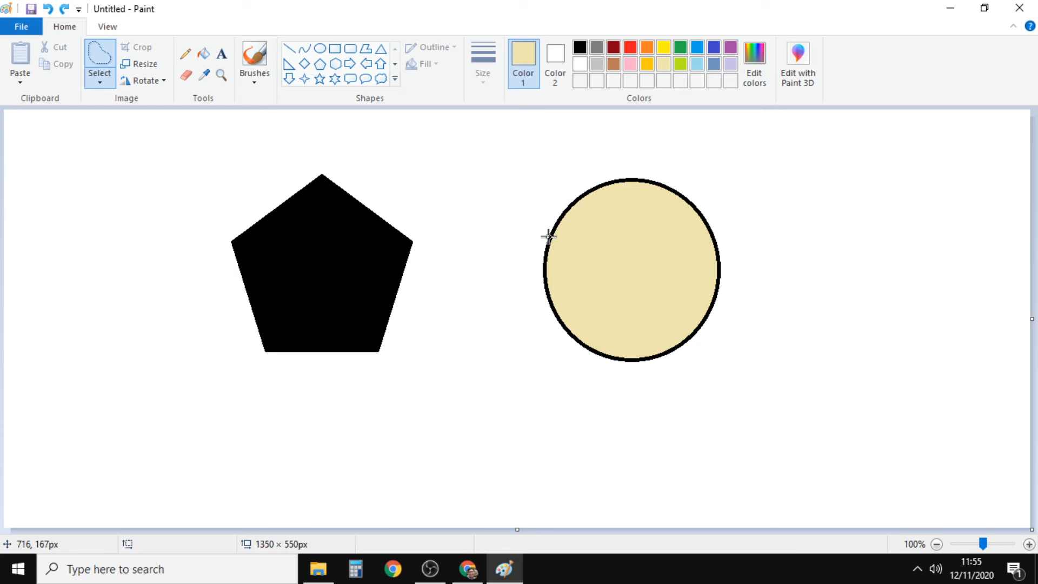
{"action": "key", "text": "ctrl+z"}
{"action": "left_click", "coordinate": [548, 236]}
{"action": "key", "text": "ctrl+z"}
{"action": "key", "text": "ctrl+z"}
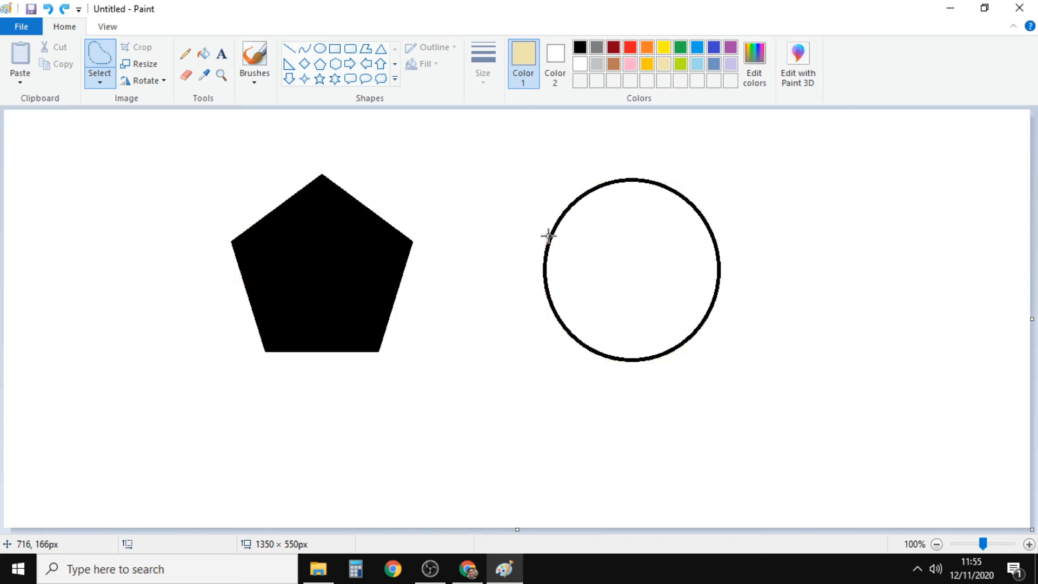
{"action": "key", "text": "ctrl+z"}
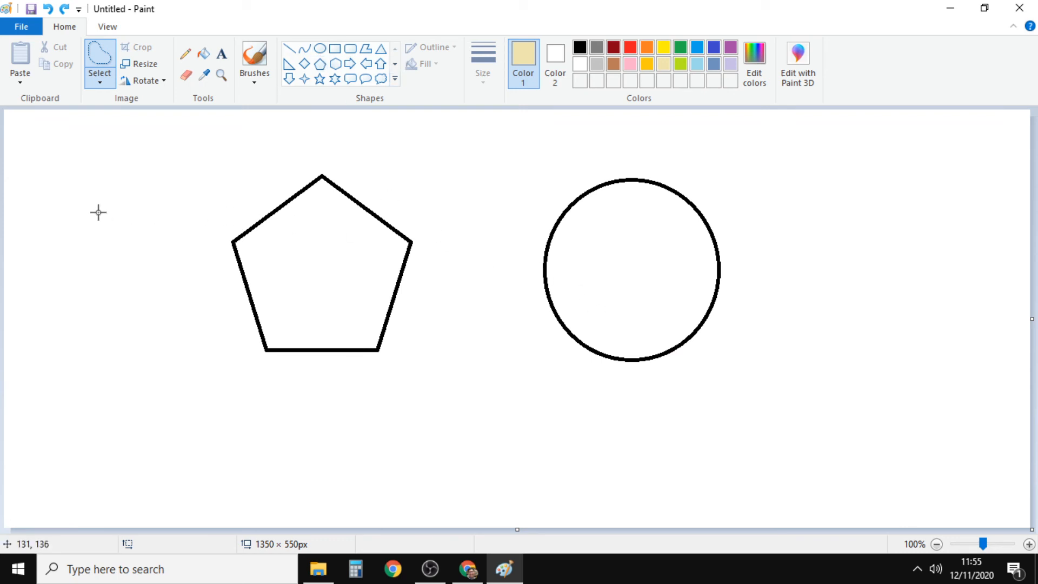
Enclose both shapes in a rectangular selection of about 992 × 490 px, delete it, and undo the deletion.
{"action": "left_click", "coordinate": [96, 84]}
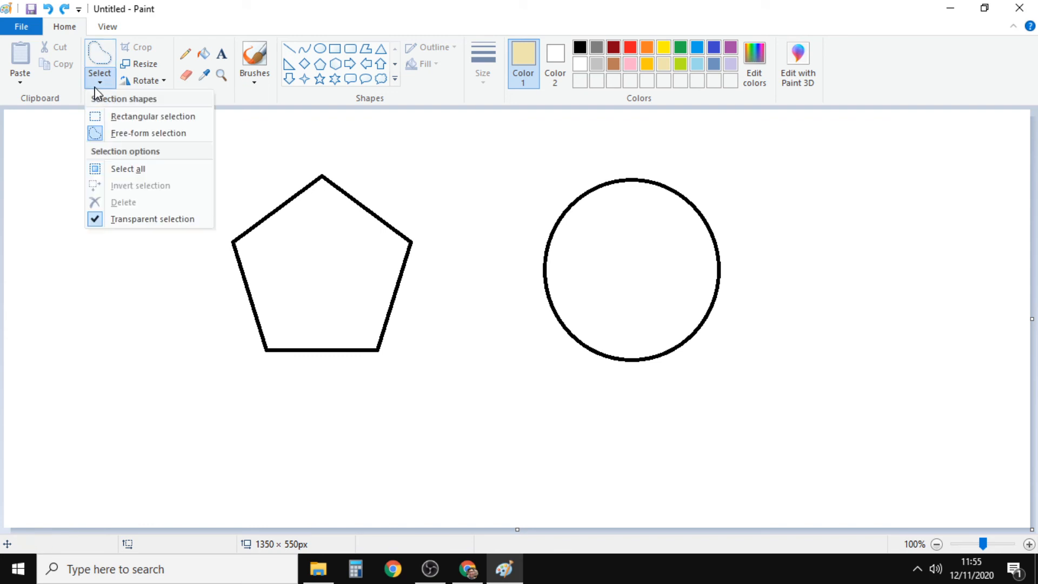
{"action": "left_click", "coordinate": [119, 122]}
{"action": "left_click_drag", "start_coordinate": [117, 113], "coordinate": [871, 485]}
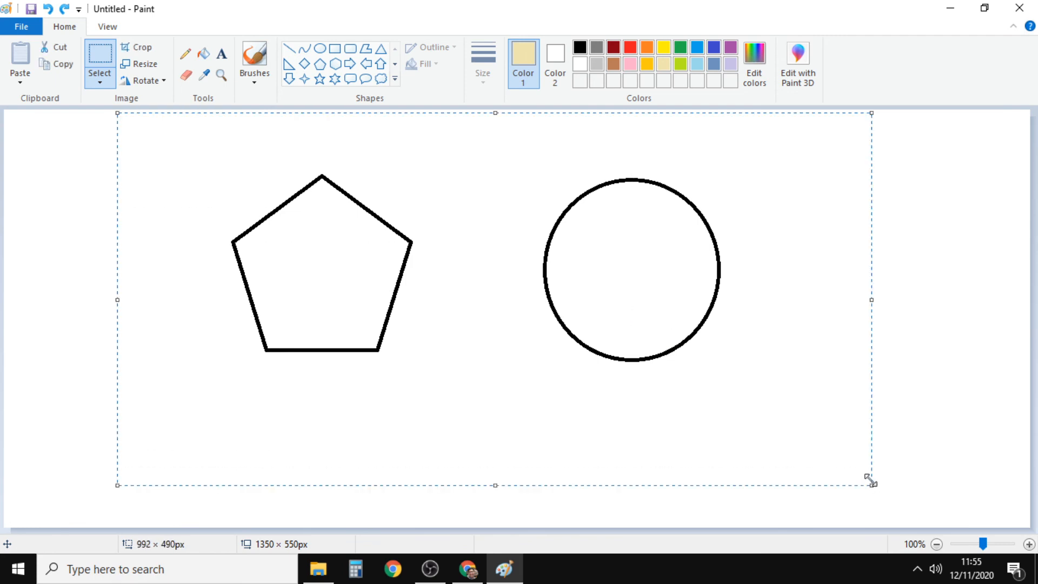
{"action": "key", "text": "Delete"}
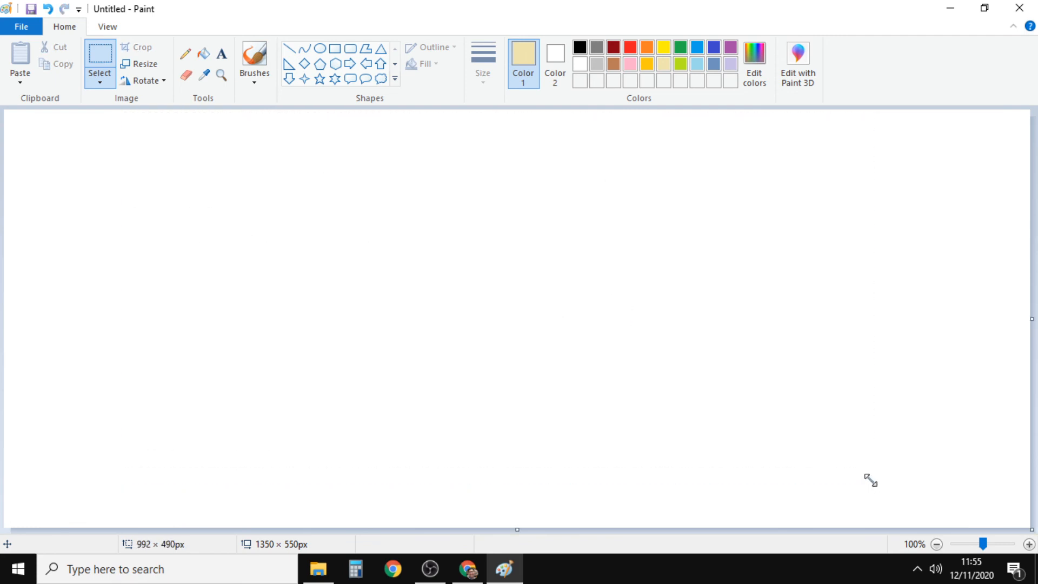
{"action": "key", "text": "ctrl+z"}
Select both shapes with a rectangle of about 832 × 373 px, delete them through the selection's context options, and undo.
{"action": "left_click_drag", "start_coordinate": [173, 154], "coordinate": [806, 437]}
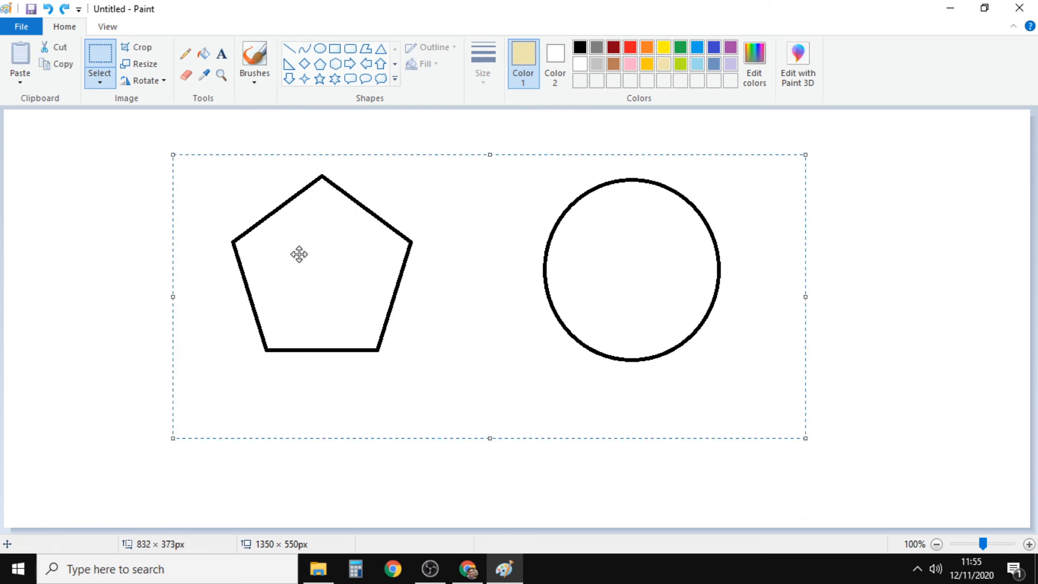
{"action": "right_click", "coordinate": [435, 215]}
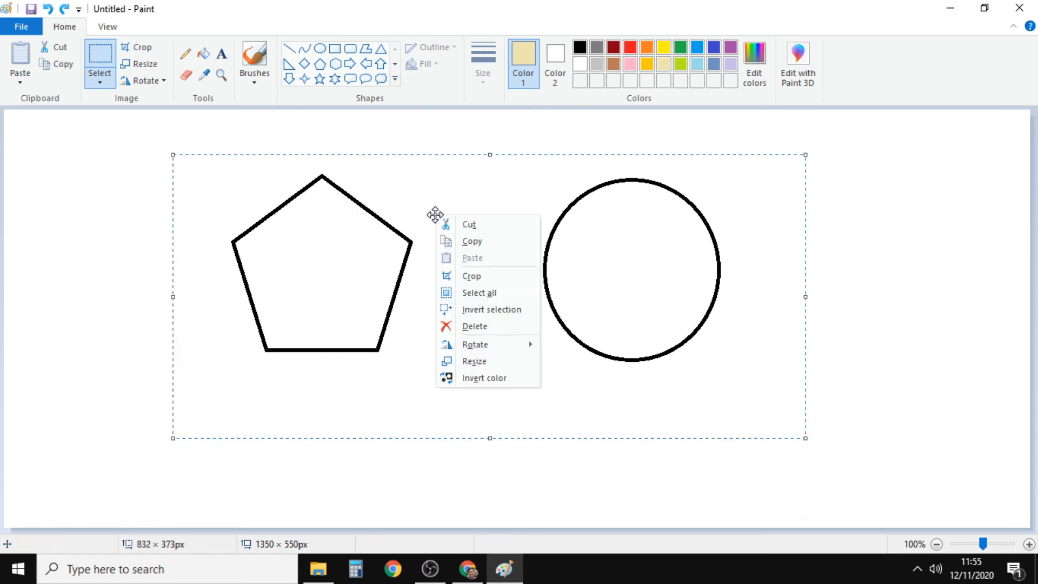
{"action": "left_click", "coordinate": [475, 324]}
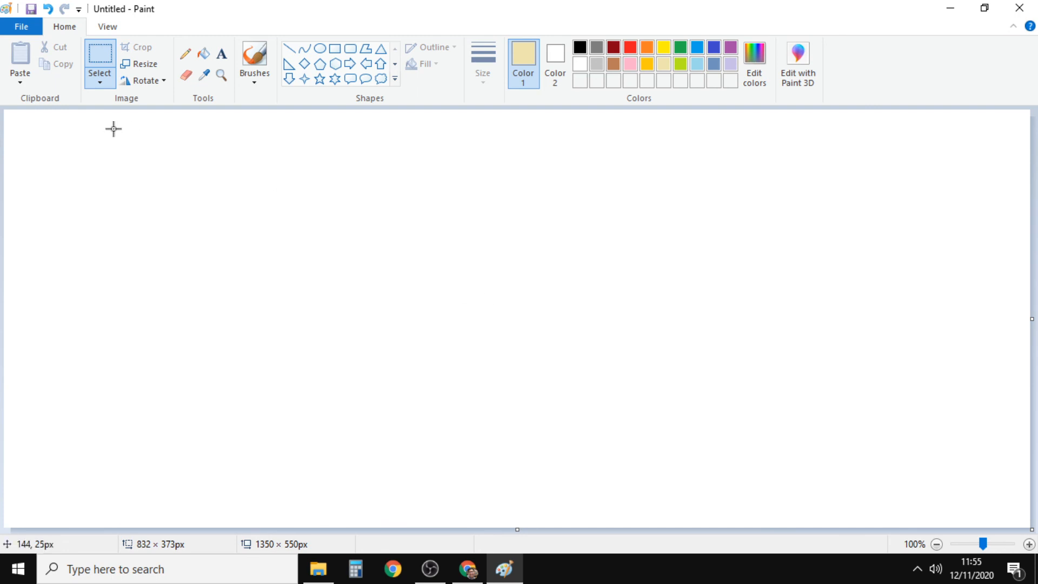
{"action": "key", "text": "ctrl+z"}
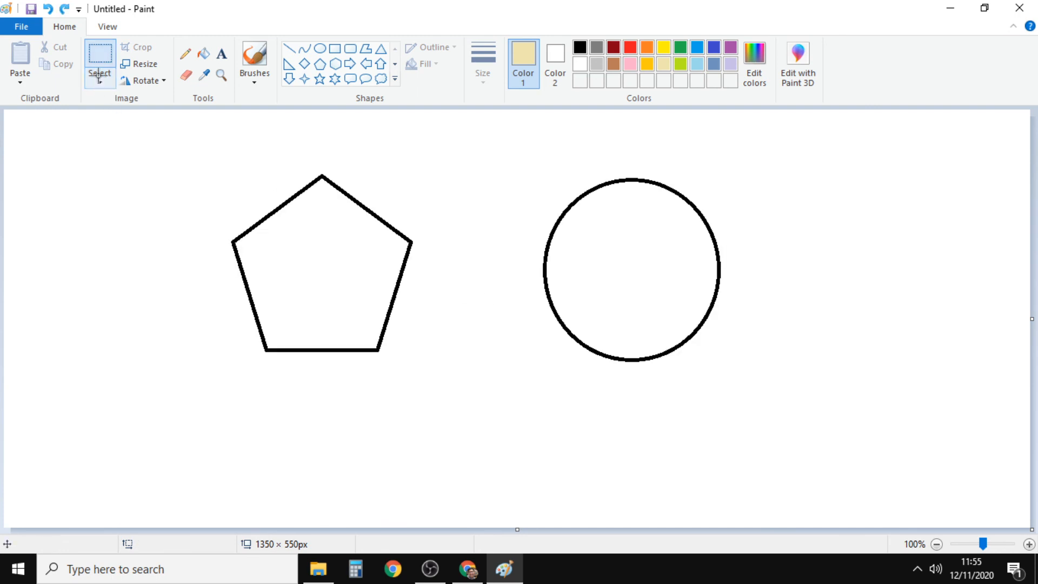
Select the whole canvas with Select all and delete its contents.
{"action": "left_click", "coordinate": [100, 83]}
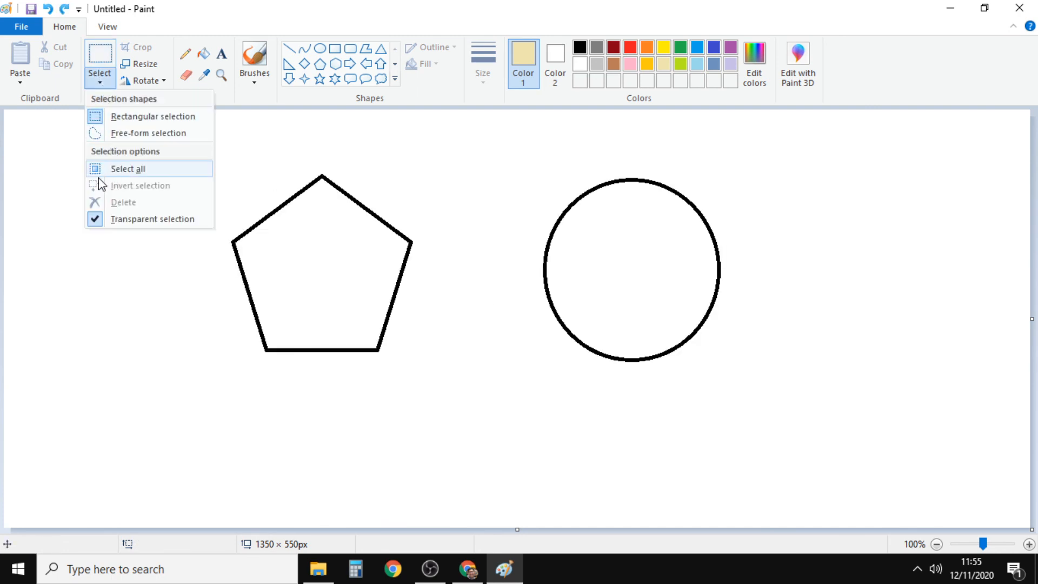
{"action": "left_click", "coordinate": [127, 168]}
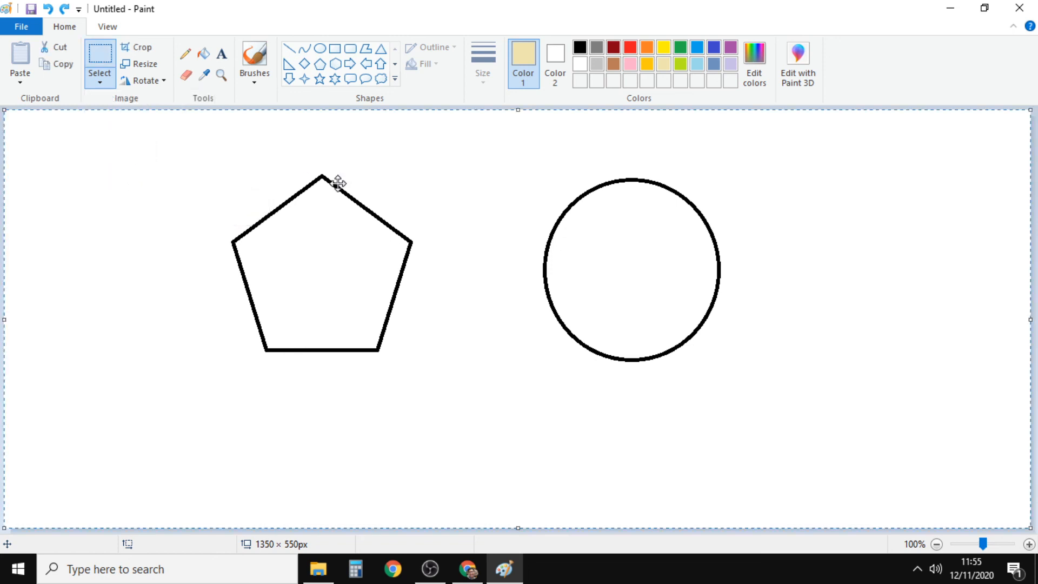
{"action": "right_click", "coordinate": [464, 174]}
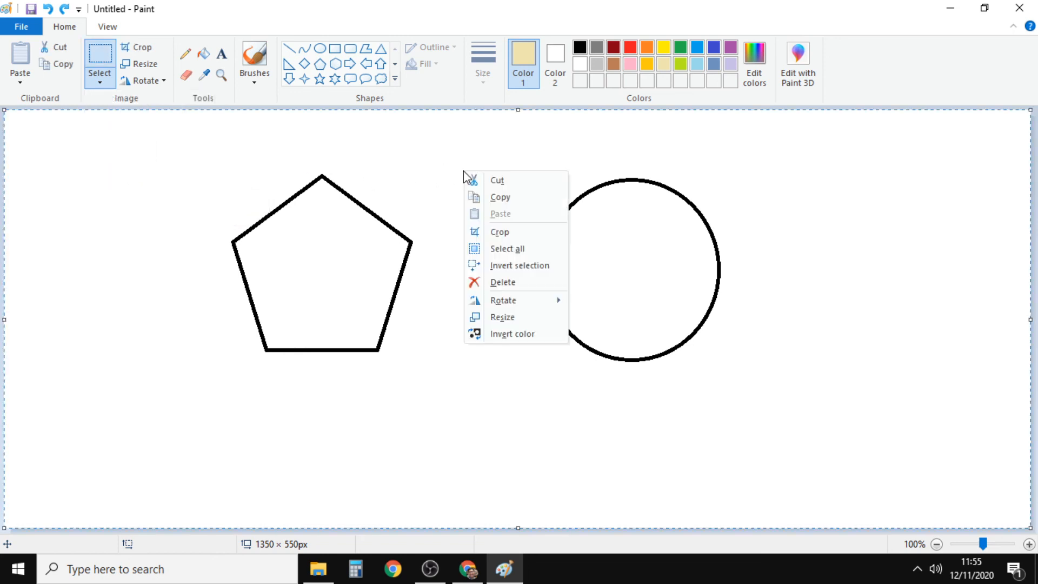
{"action": "left_click", "coordinate": [501, 282]}
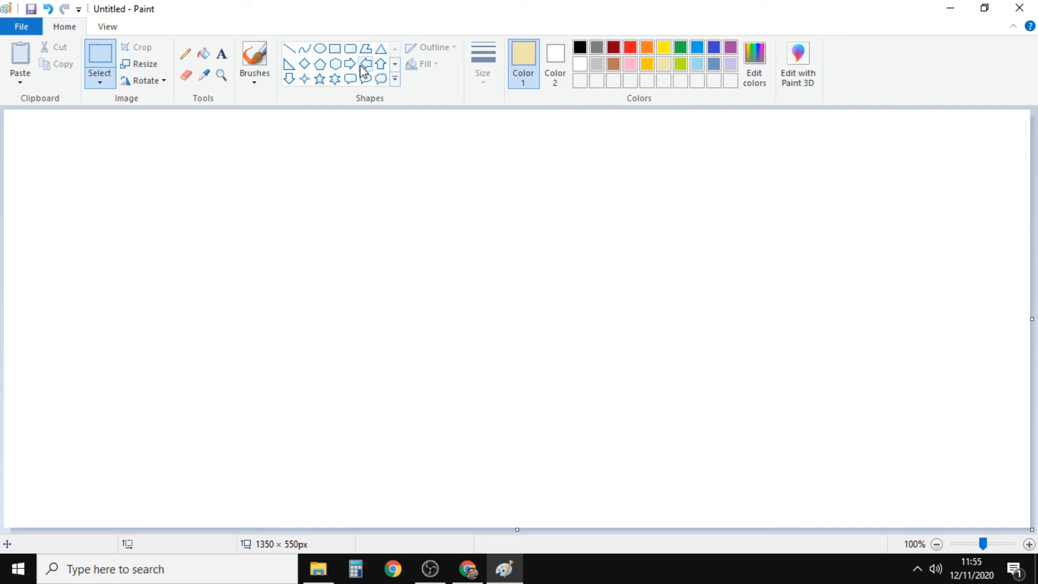
Draw an ellipse of about 230 × 202 px in the canvas's upper-left half, with a red outline and red fill.
{"action": "left_click", "coordinate": [320, 48]}
{"action": "left_click_drag", "start_coordinate": [307, 161], "coordinate": [482, 313]}
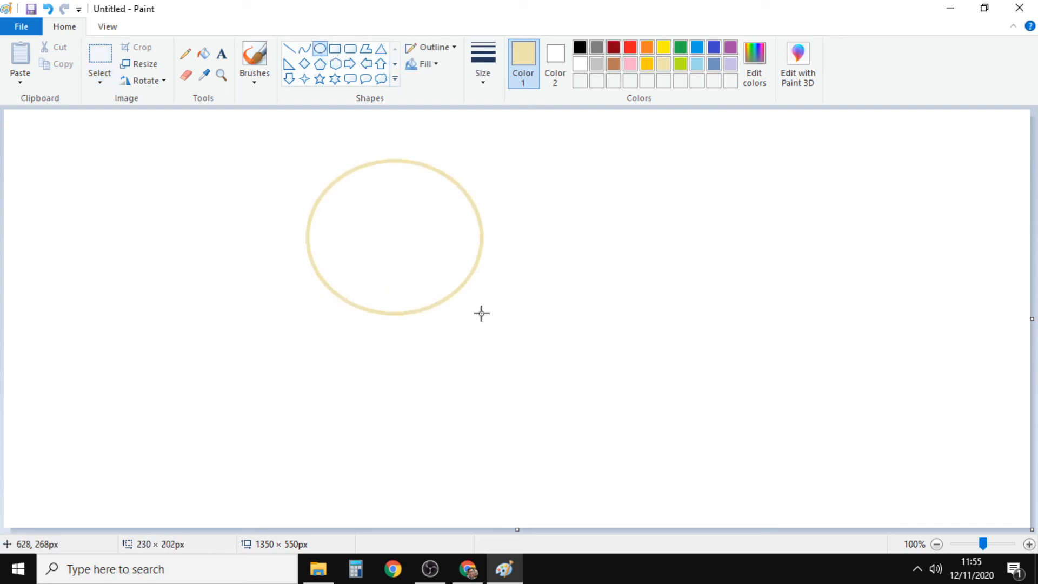
{"action": "left_click", "coordinate": [627, 48]}
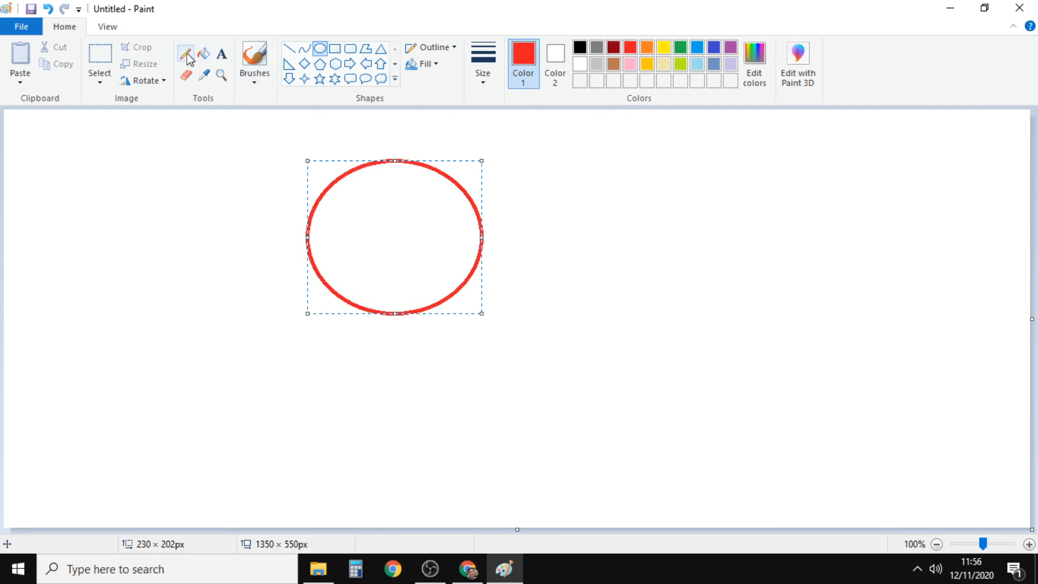
{"action": "left_click", "coordinate": [204, 53]}
{"action": "left_click", "coordinate": [430, 217]}
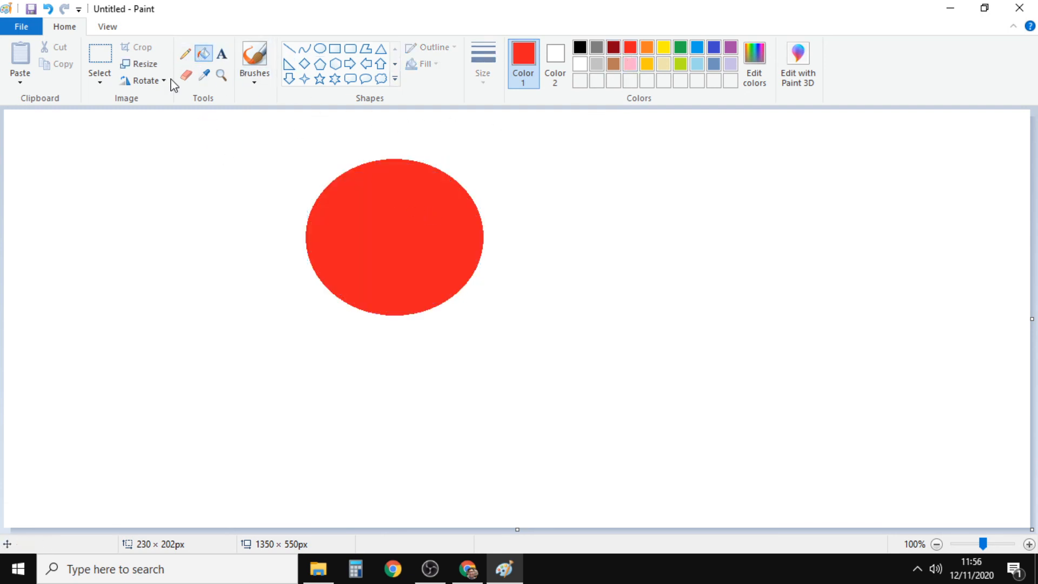
Delete the red ellipse's upper part using a rectangular selection of about 449 × 163 px.
{"action": "left_click", "coordinate": [111, 63]}
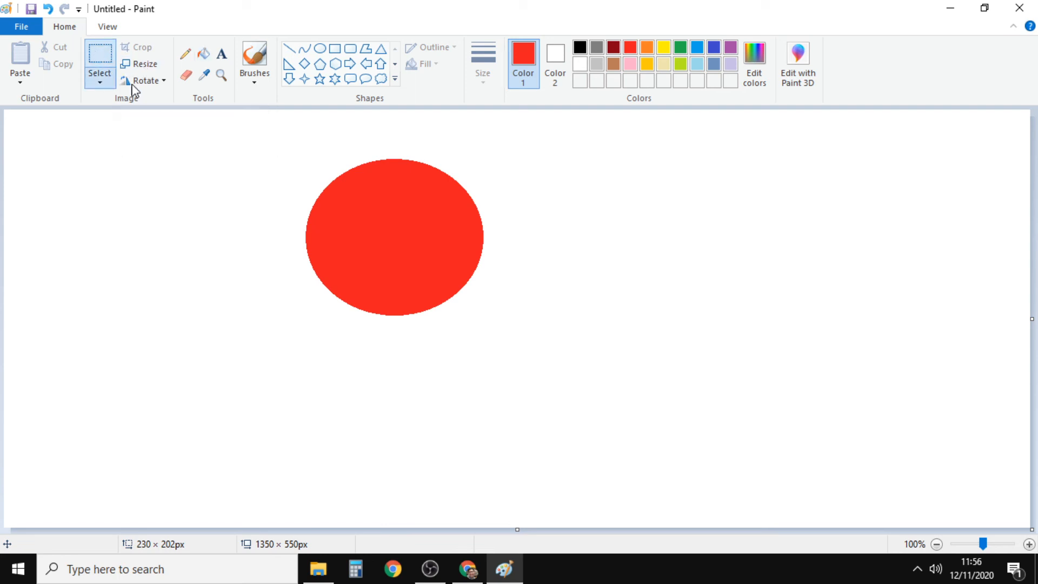
{"action": "left_click", "coordinate": [100, 84]}
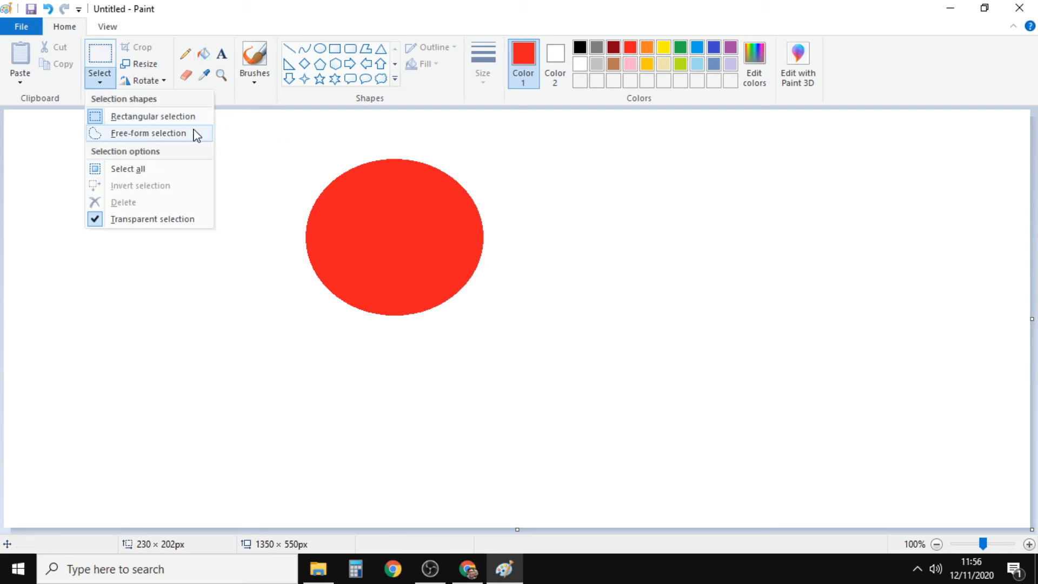
{"action": "left_click", "coordinate": [144, 116]}
{"action": "left_click_drag", "start_coordinate": [238, 136], "coordinate": [579, 259]}
{"action": "right_click", "coordinate": [543, 186]}
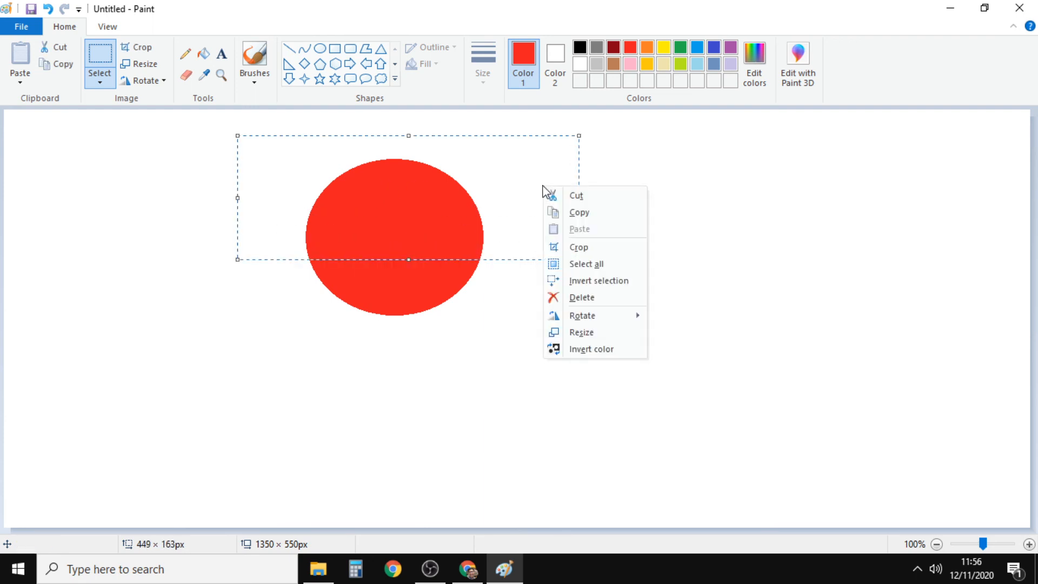
{"action": "left_click", "coordinate": [575, 298]}
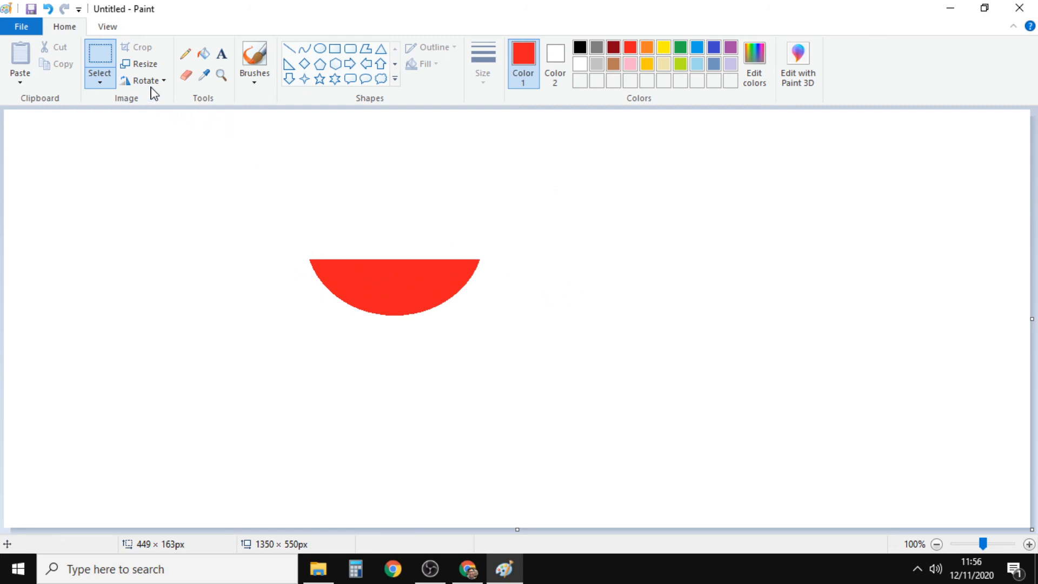
Dab small black seeds across the remaining red slice with the Airbrush.
{"action": "left_click", "coordinate": [259, 82]}
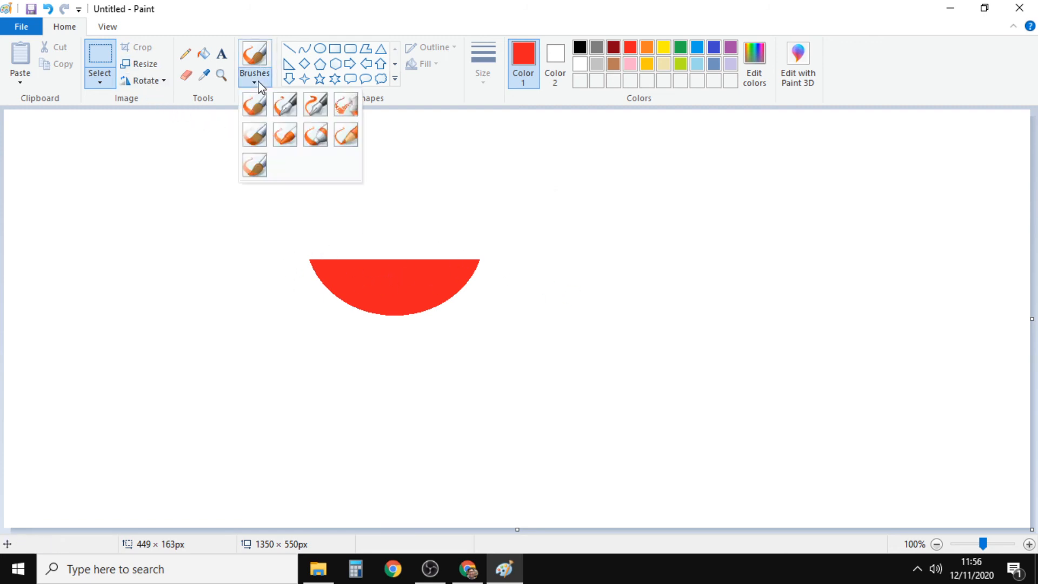
{"action": "left_click", "coordinate": [343, 109]}
{"action": "left_click", "coordinate": [580, 47]}
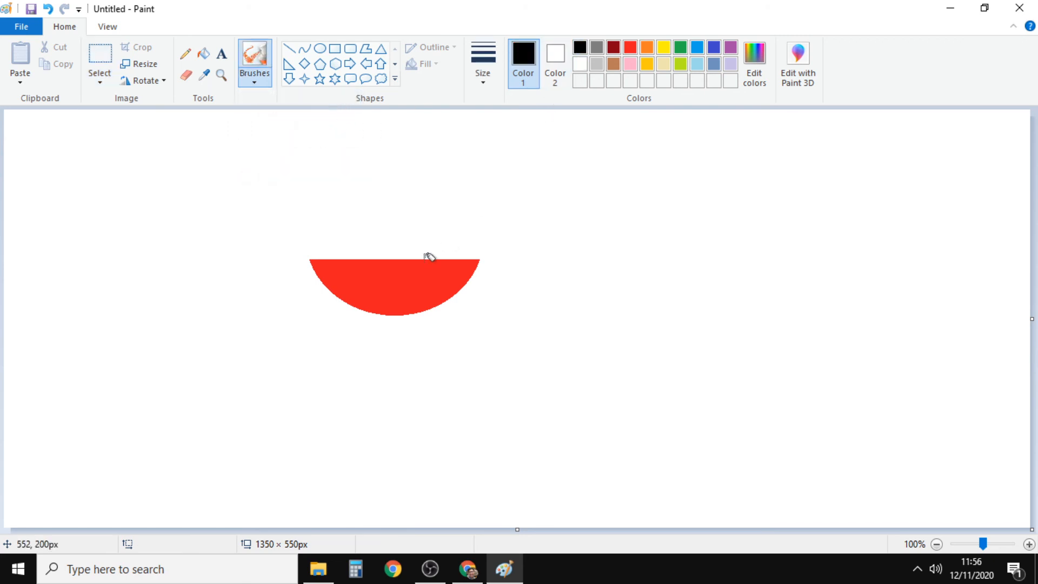
{"action": "left_click", "coordinate": [360, 276]}
{"action": "left_click", "coordinate": [363, 292]}
{"action": "left_click", "coordinate": [384, 280]}
{"action": "left_click", "coordinate": [388, 292]}
{"action": "left_click", "coordinate": [394, 274]}
{"action": "left_click", "coordinate": [437, 279]}
{"action": "left_click", "coordinate": [458, 277]}
{"action": "left_click", "coordinate": [420, 274]}
{"action": "left_click", "coordinate": [412, 292]}
{"action": "left_click", "coordinate": [401, 304]}
{"action": "left_click", "coordinate": [401, 278]}
{"action": "left_click", "coordinate": [437, 298]}
{"action": "left_click", "coordinate": [379, 308]}
{"action": "left_click", "coordinate": [341, 284]}
{"action": "left_click", "coordinate": [349, 299]}
{"action": "left_click", "coordinate": [372, 288]}
{"action": "left_click", "coordinate": [368, 265]}
{"action": "left_click", "coordinate": [451, 269]}
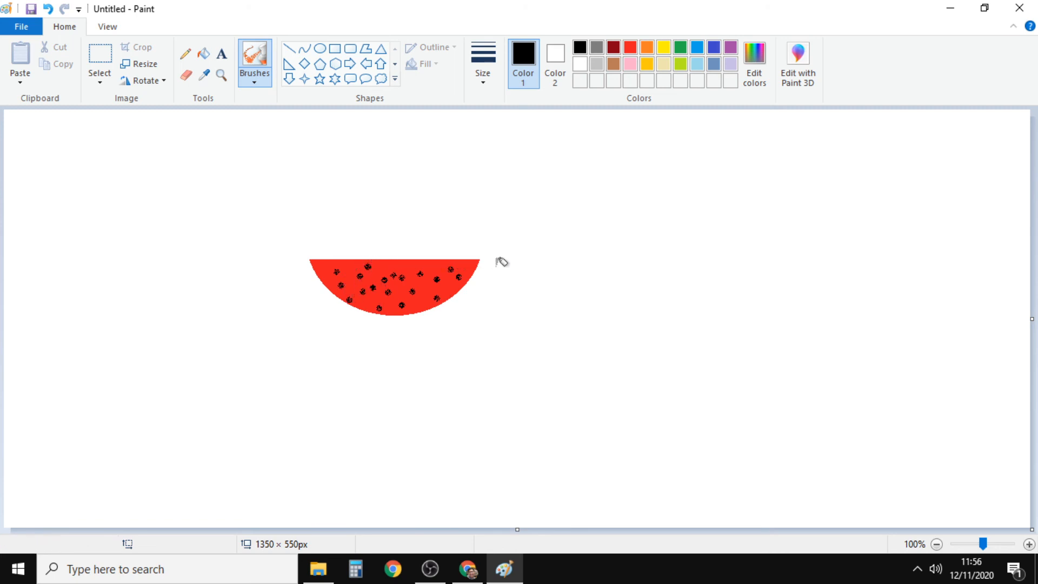